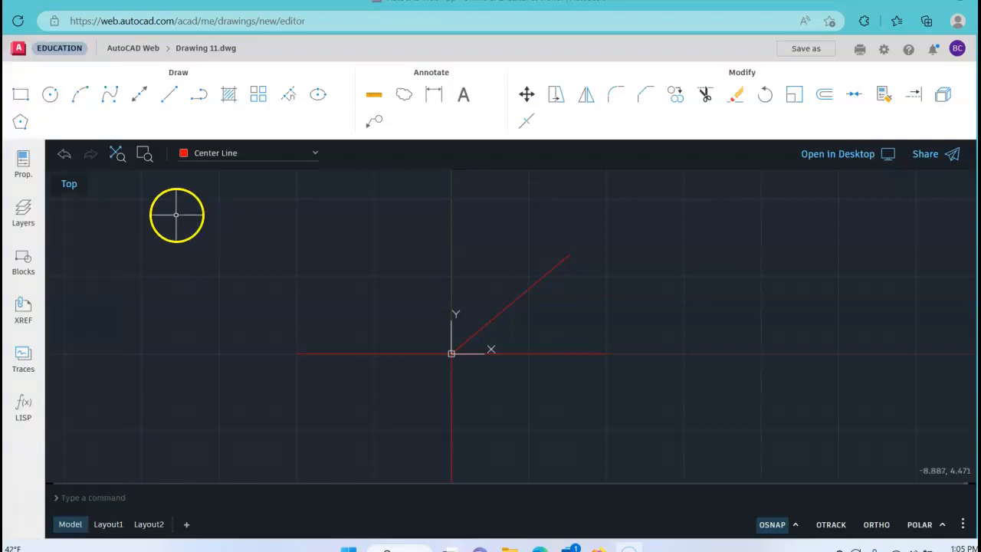
# Draw a circle of radius 3 on the Center Line layer, centred where the centre lines meet at the origin
pyautogui.click(75, 110)
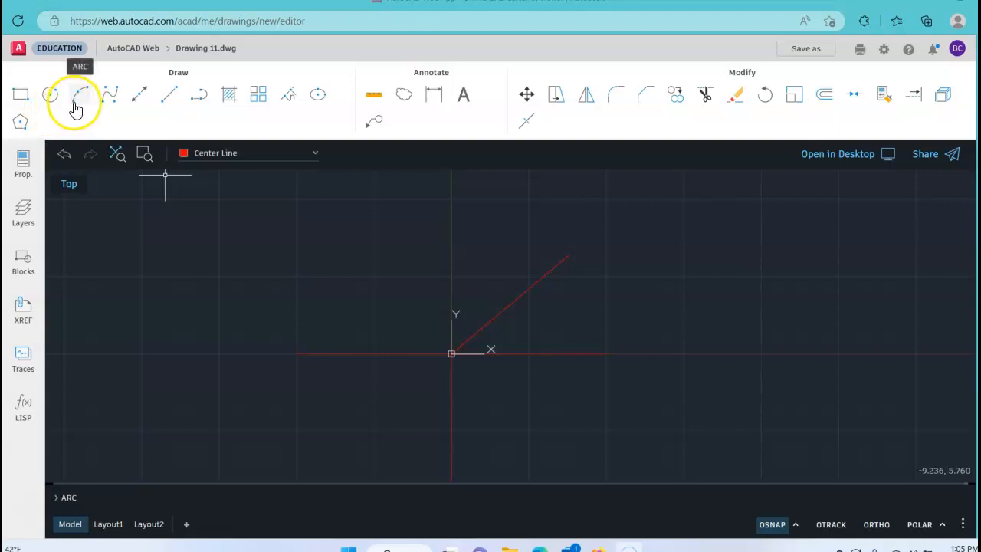
pyautogui.press('Escape')
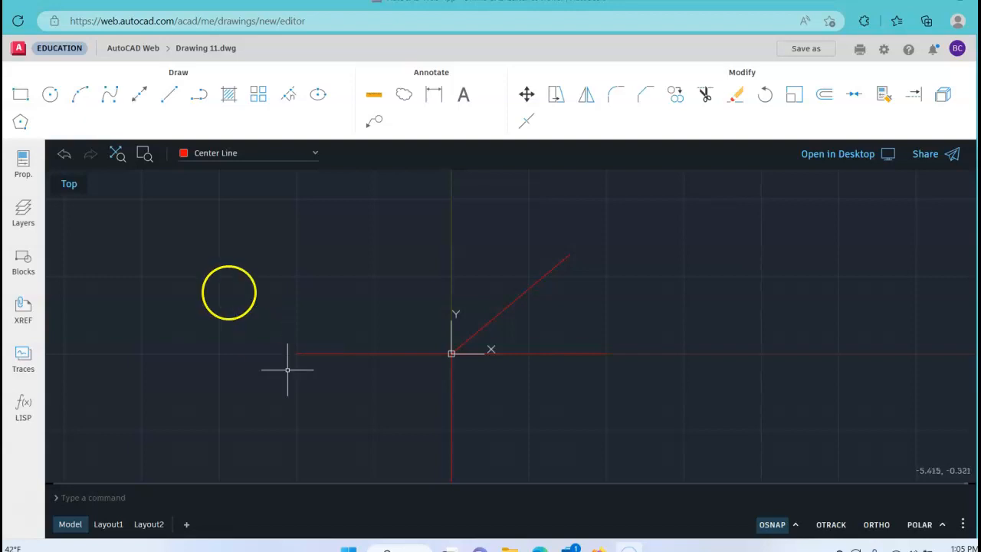
pyautogui.click(49, 96)
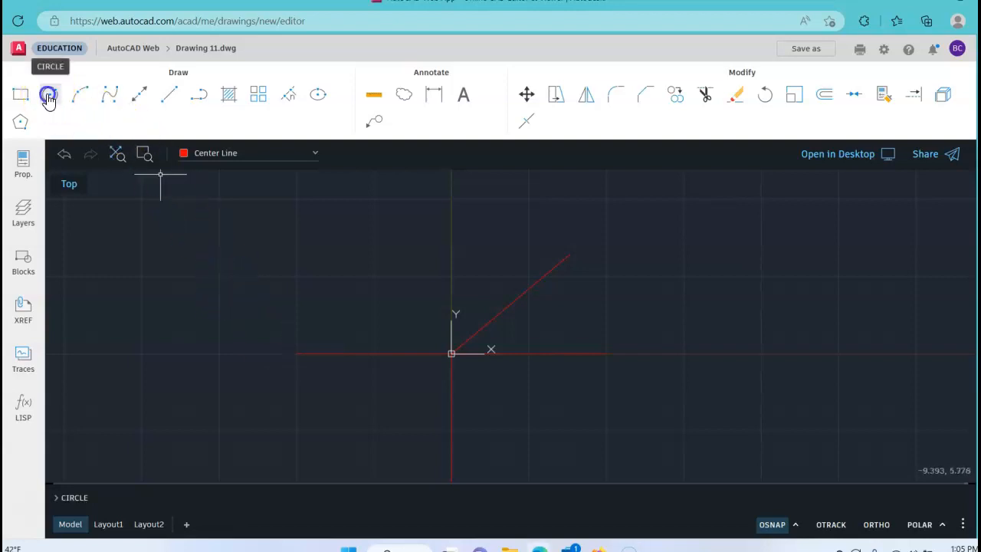
pyautogui.click(49, 96)
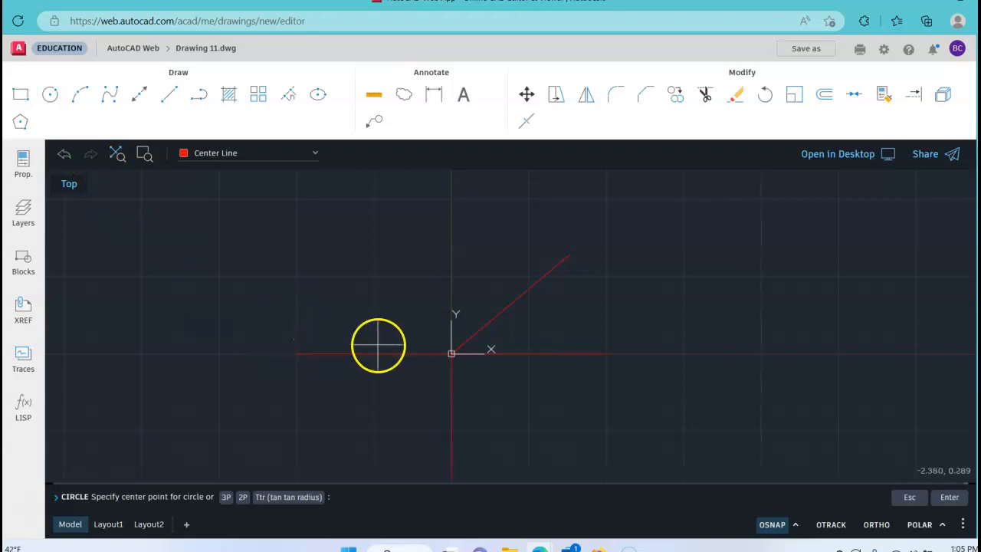
pyautogui.click(452, 353)
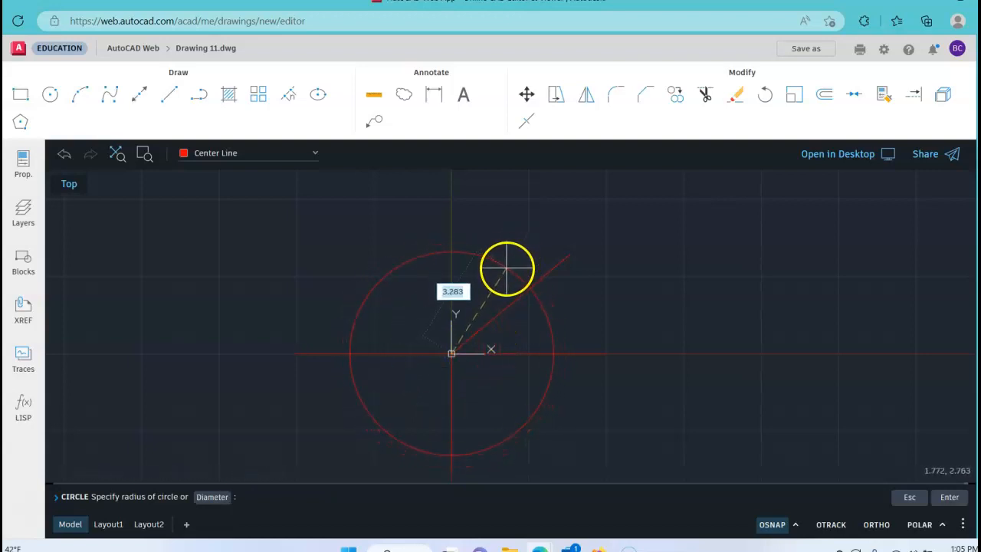
pyautogui.write('3')
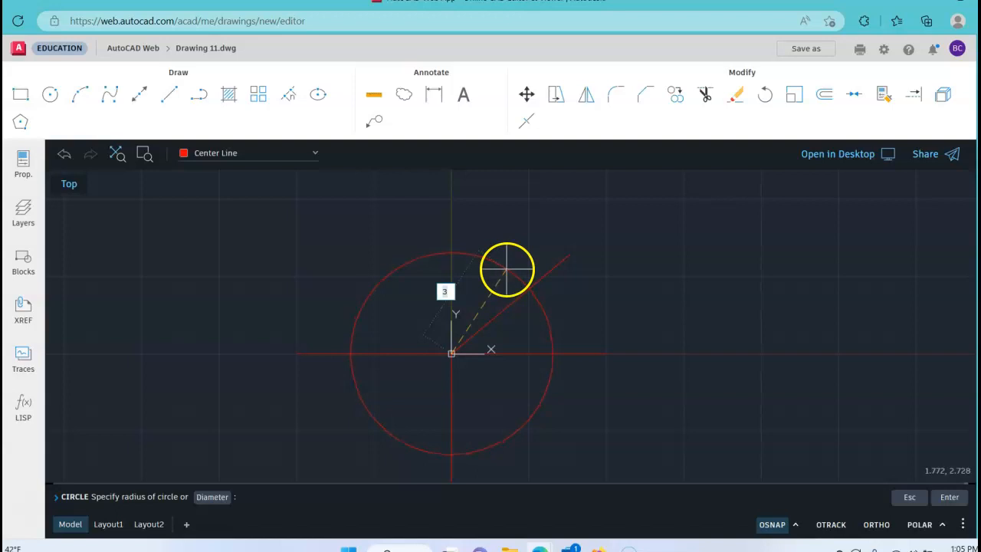
pyautogui.press('Return')
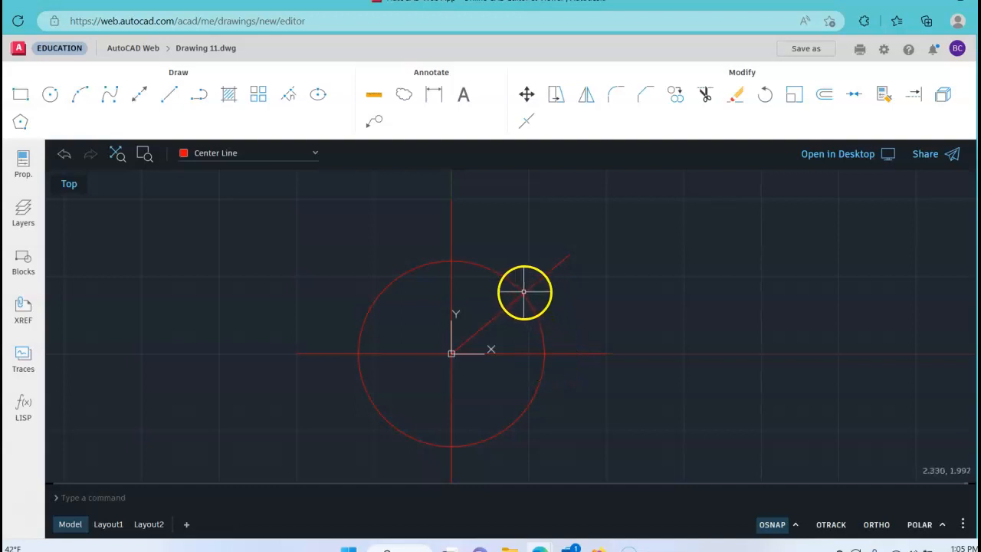
# Make layer 0 current and draw a circle of diameter 1 centred on the origin
pyautogui.click(213, 153)
pyautogui.click(221, 175)
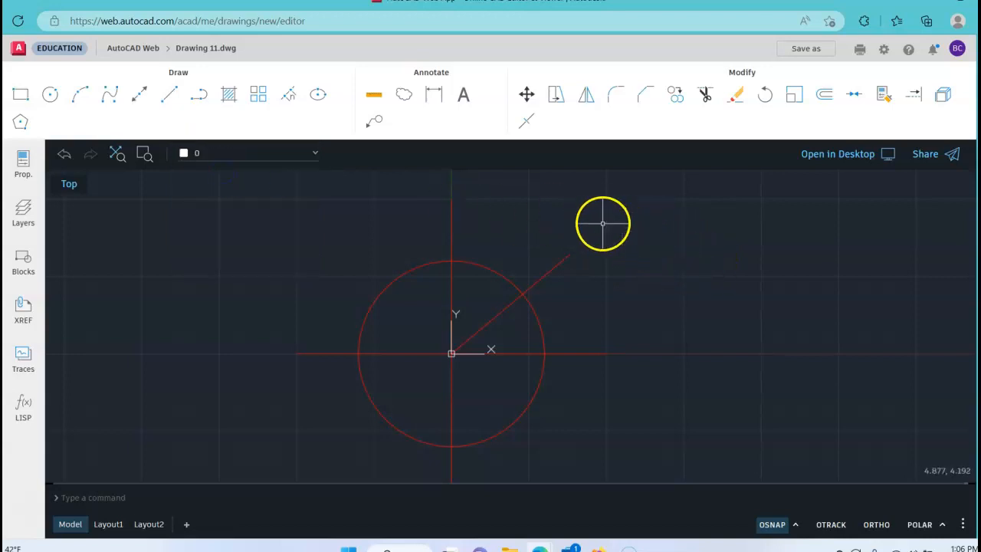
pyautogui.click(50, 96)
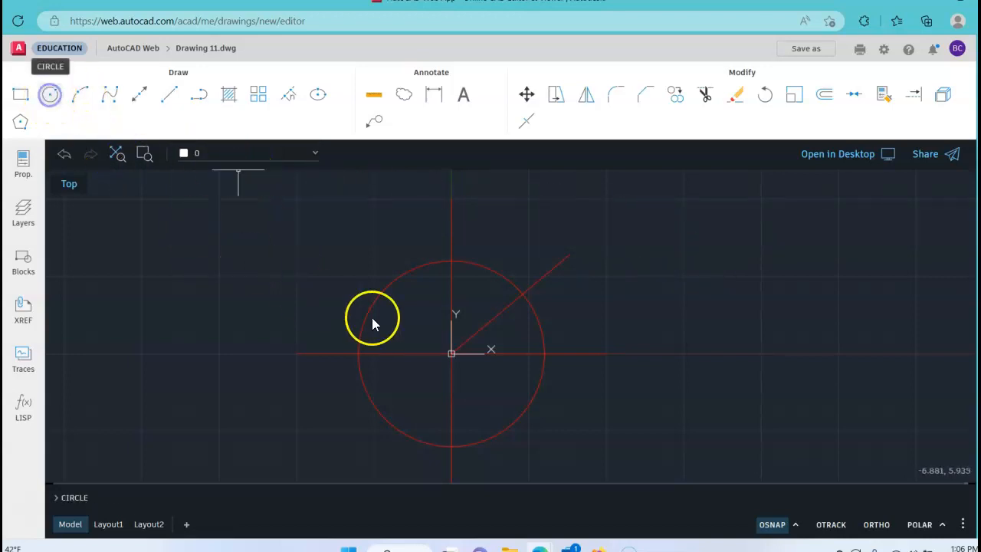
pyautogui.click(451, 353)
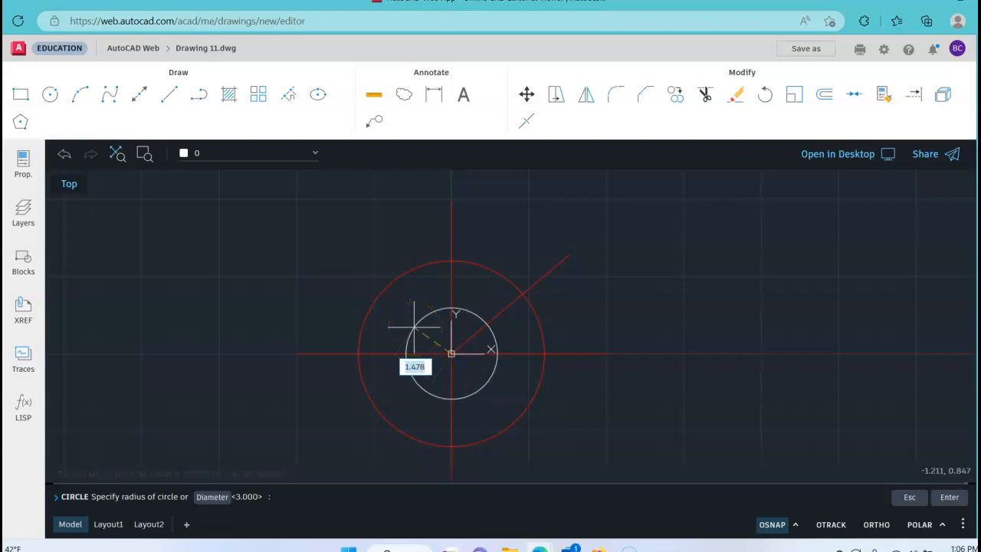
pyautogui.write('d')
pyautogui.press('Return')
pyautogui.write('1')
pyautogui.press('Return')
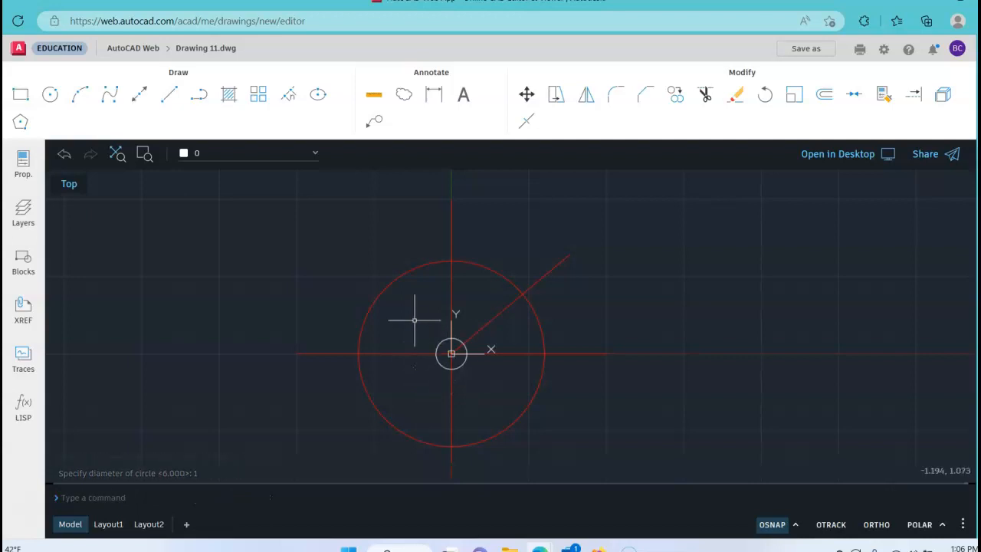
# Draw a second circle of diameter 2 centred on the origin, concentric with the small one
pyautogui.rightClick(414, 321)
pyautogui.click(428, 339)
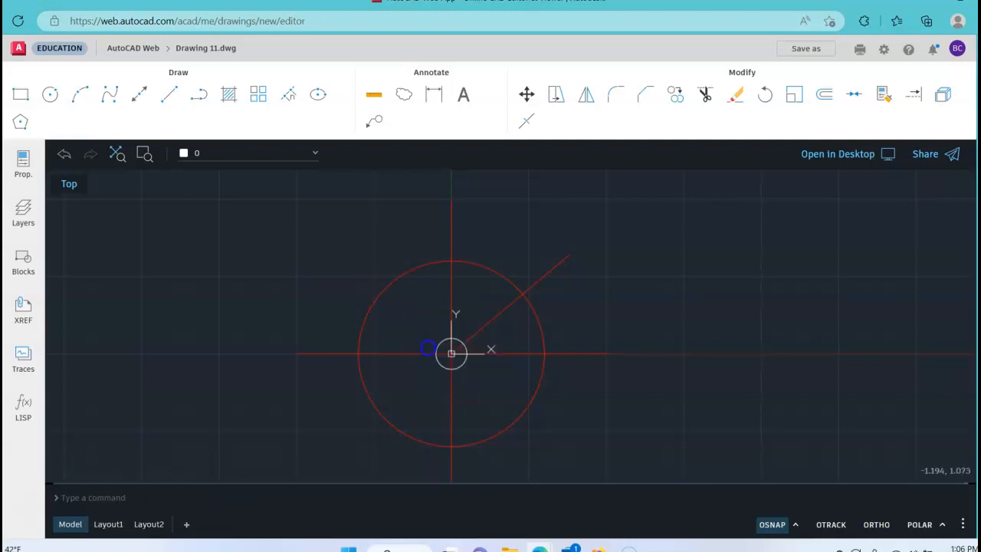
pyautogui.press('Return')
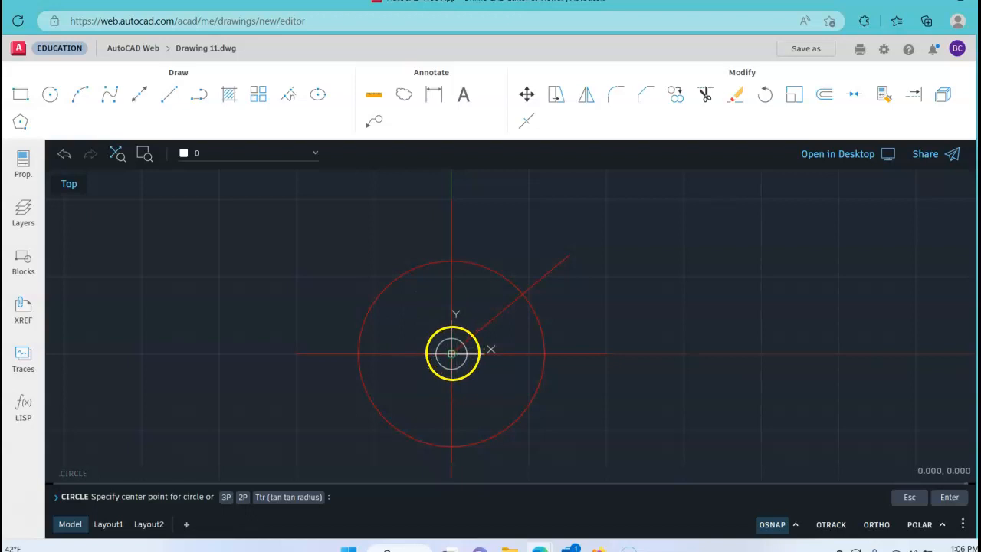
pyautogui.click(452, 353)
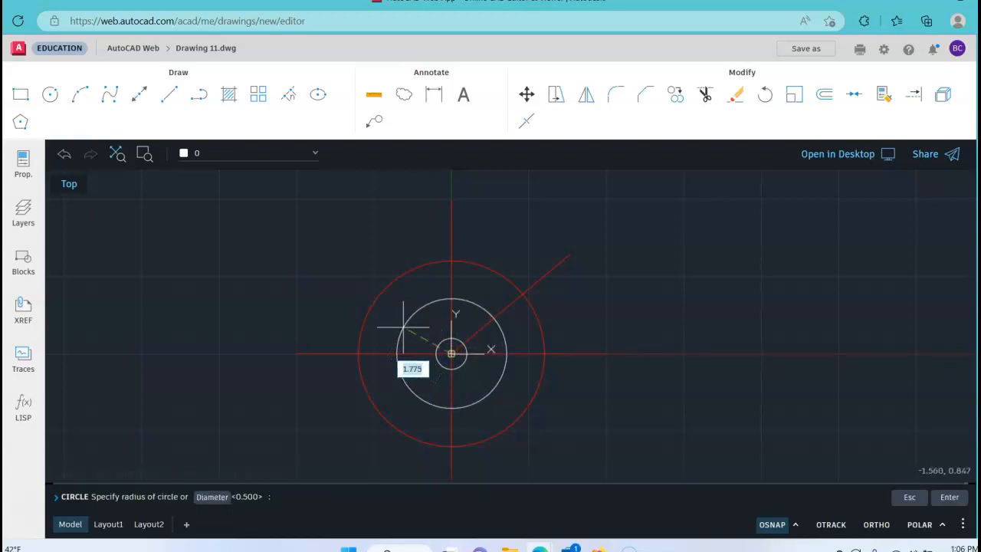
pyautogui.press('Return')
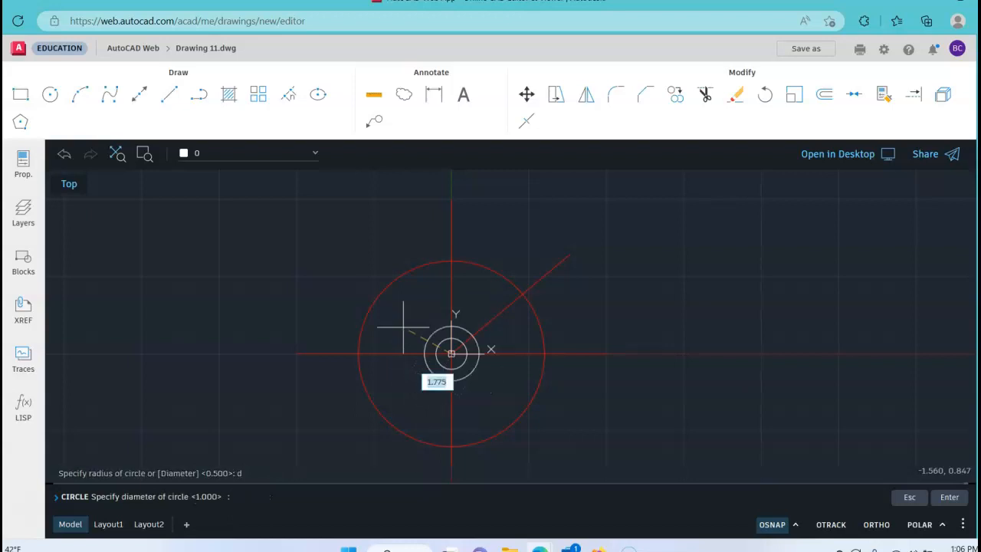
pyautogui.write('2')
pyautogui.press('Return')
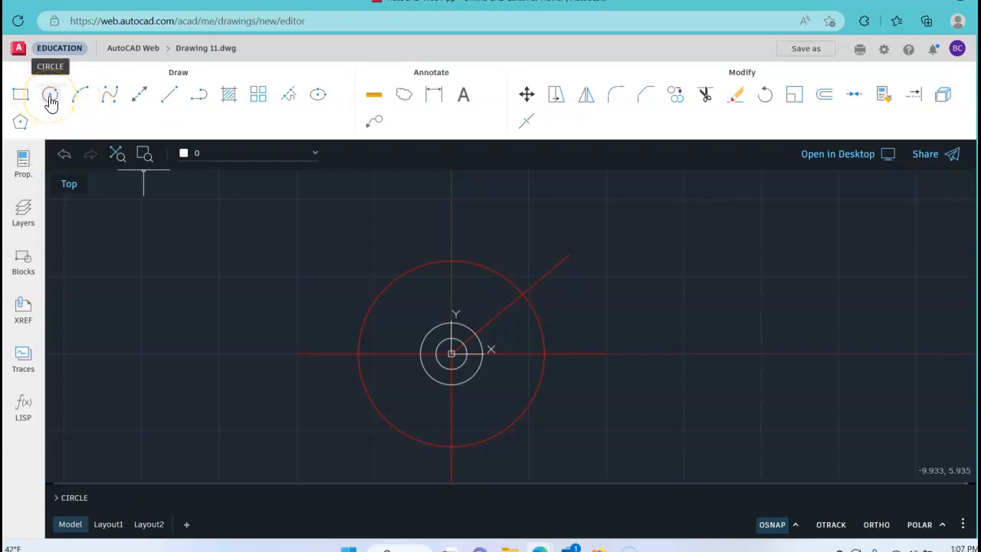
# Draw a circle of radius 0.5 centred where the horizontal centre line crosses the right side of the red circle
pyautogui.click(49, 98)
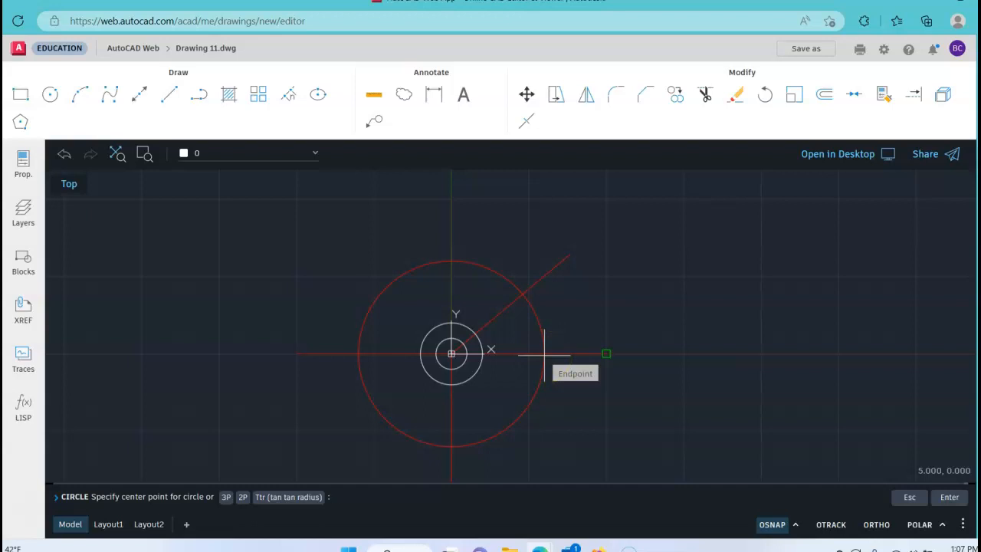
pyautogui.click(544, 354)
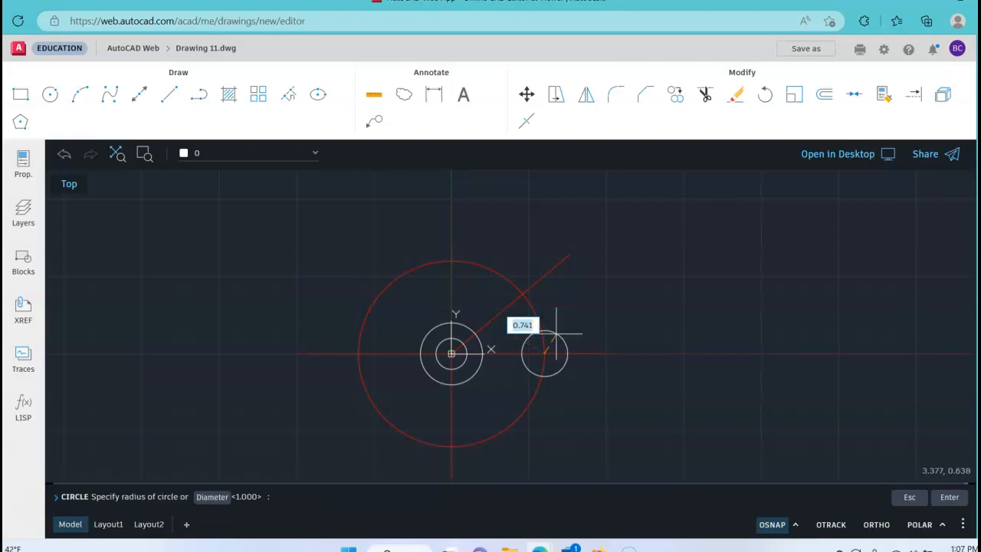
pyautogui.press('Return')
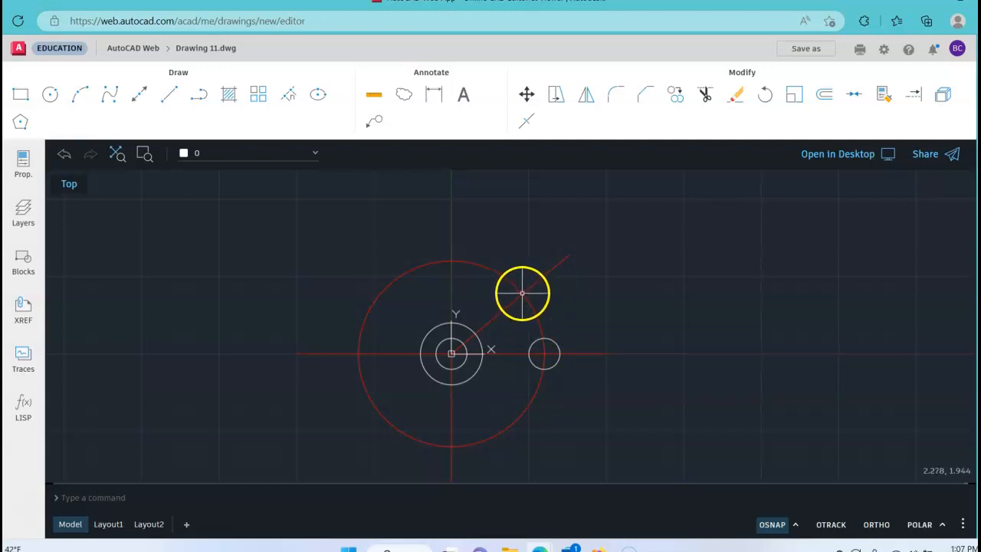
# Enable the Intersection object snap and draw a circle of radius 0.5 where the angled centre line crosses the red circle
pyautogui.rightClick(418, 226)
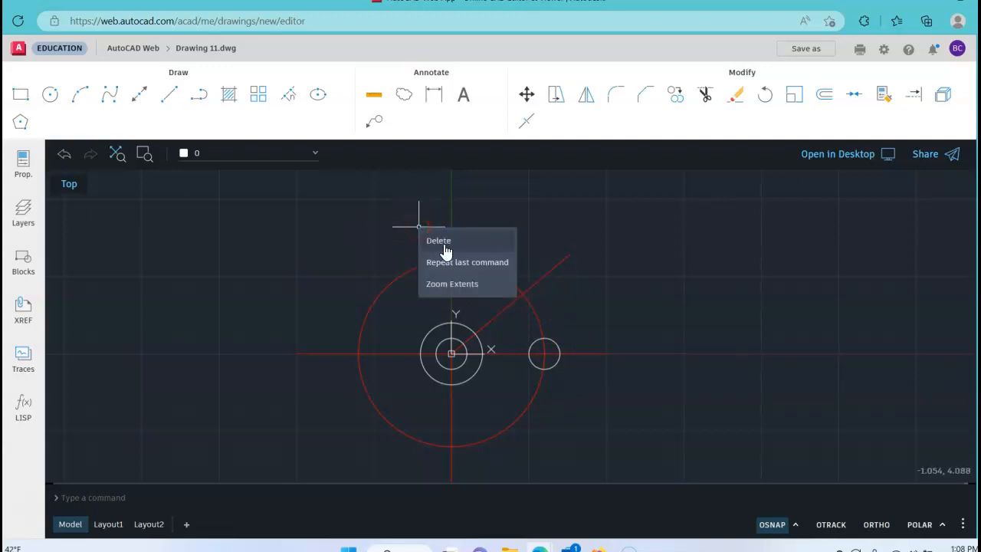
pyautogui.click(450, 262)
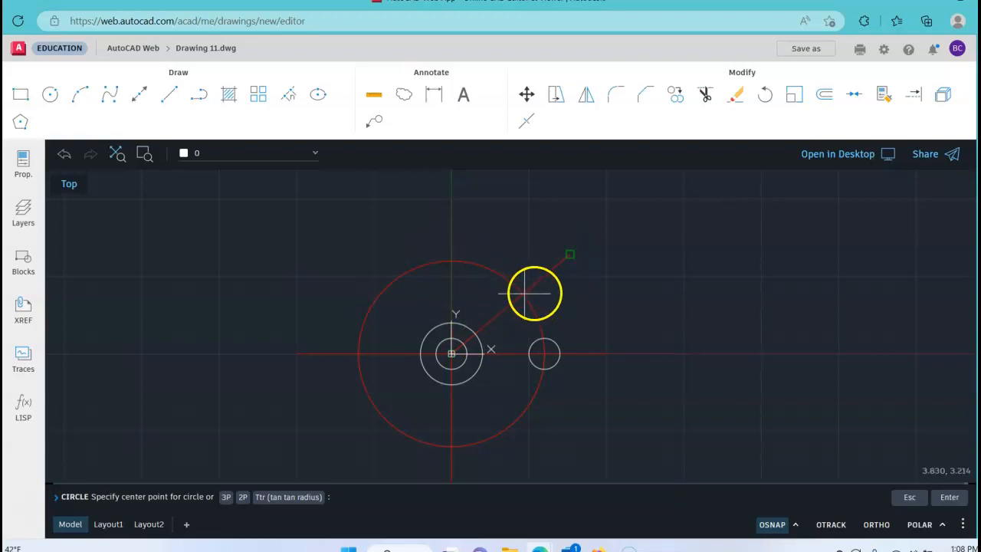
pyautogui.click(797, 526)
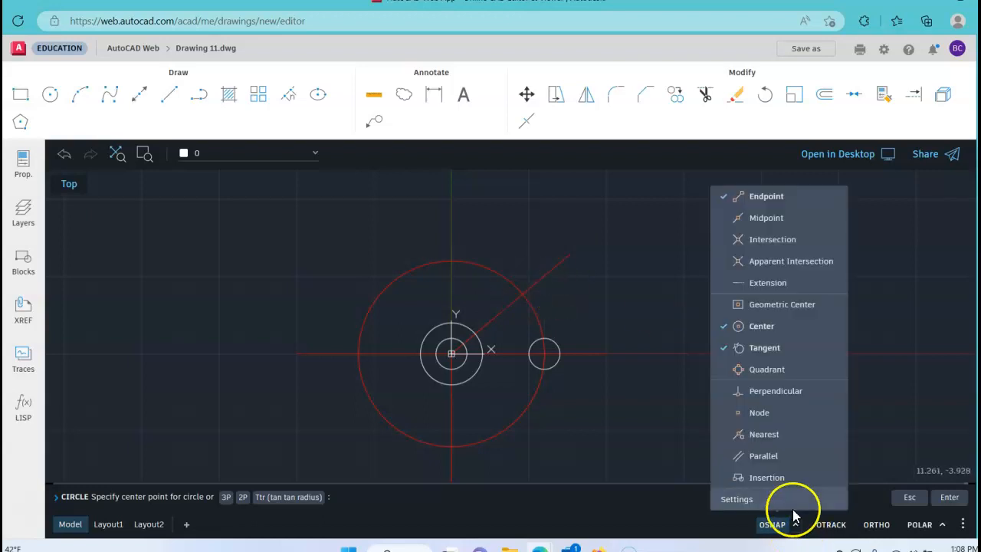
pyautogui.click(723, 242)
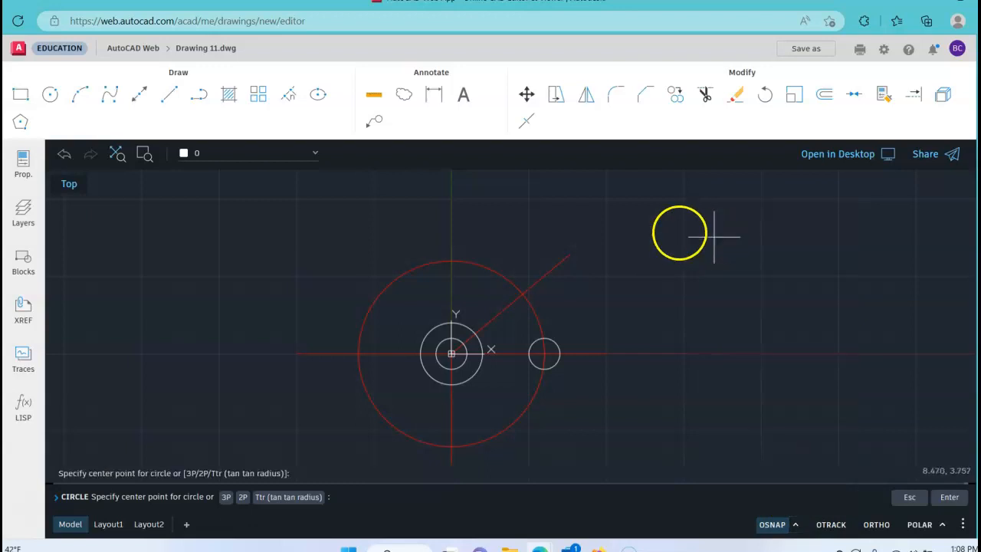
pyautogui.click(521, 293)
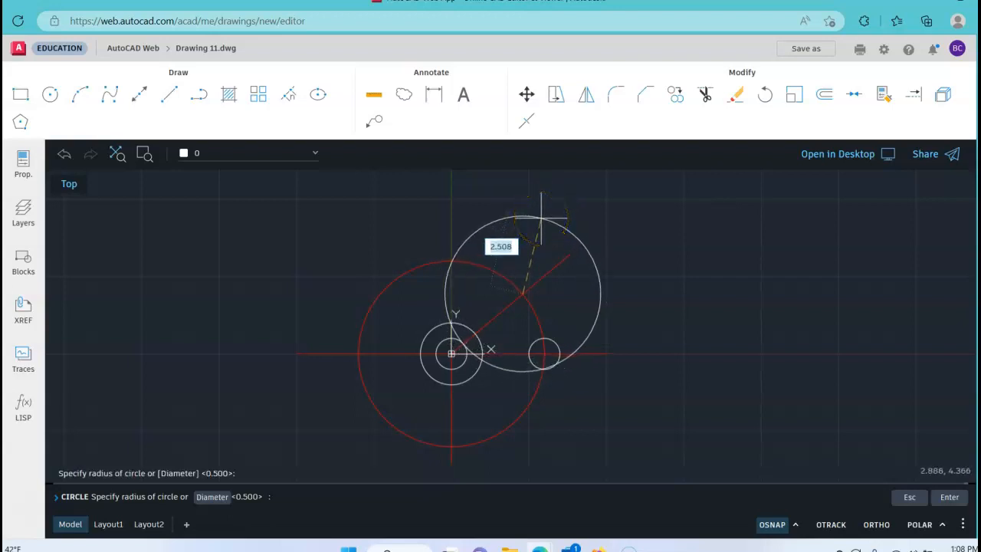
pyautogui.press('Return')
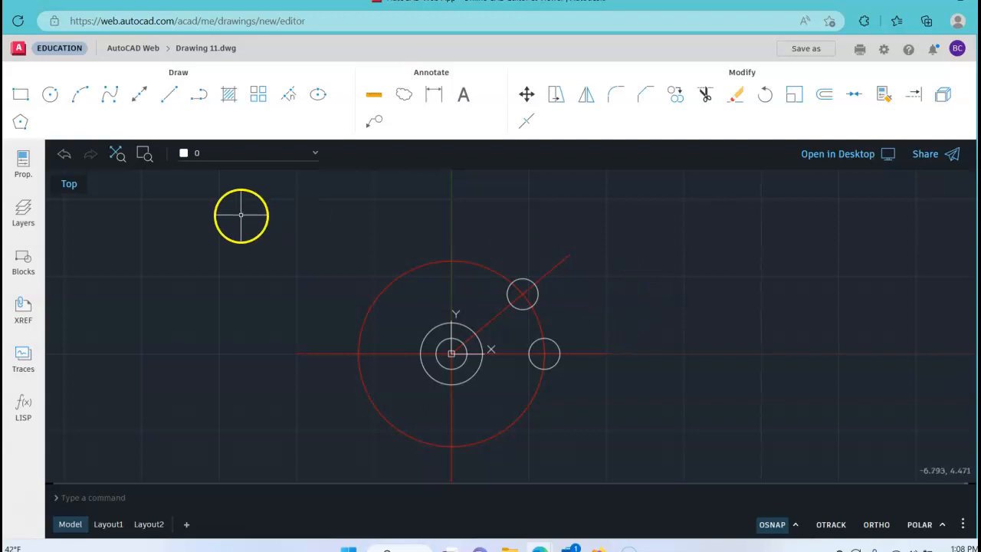
# Draw a tan-tan-radius circle of radius 3.5 touching the outer right sides of the two small circles on the red circle
pyautogui.click(50, 101)
pyautogui.rightClick(285, 263)
pyautogui.click(308, 301)
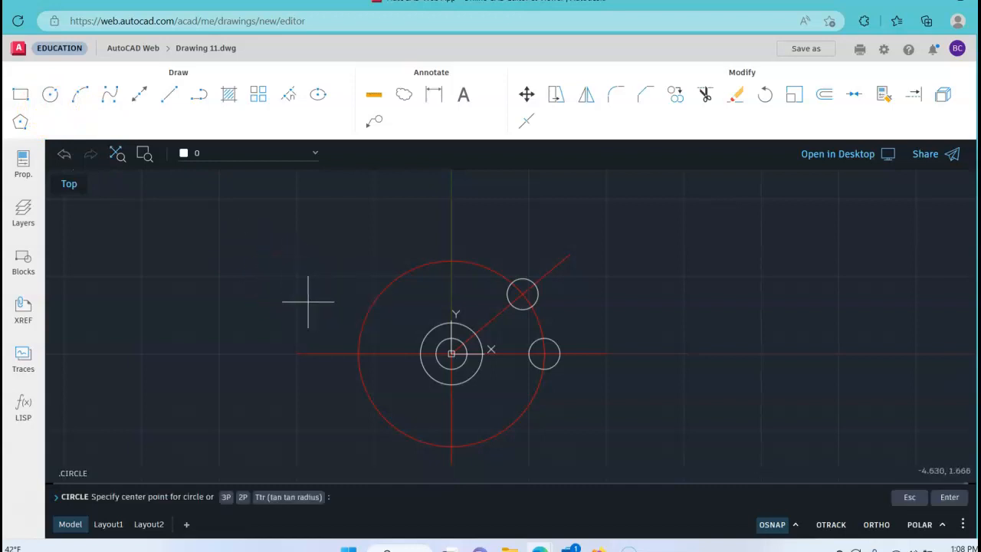
pyautogui.click(280, 500)
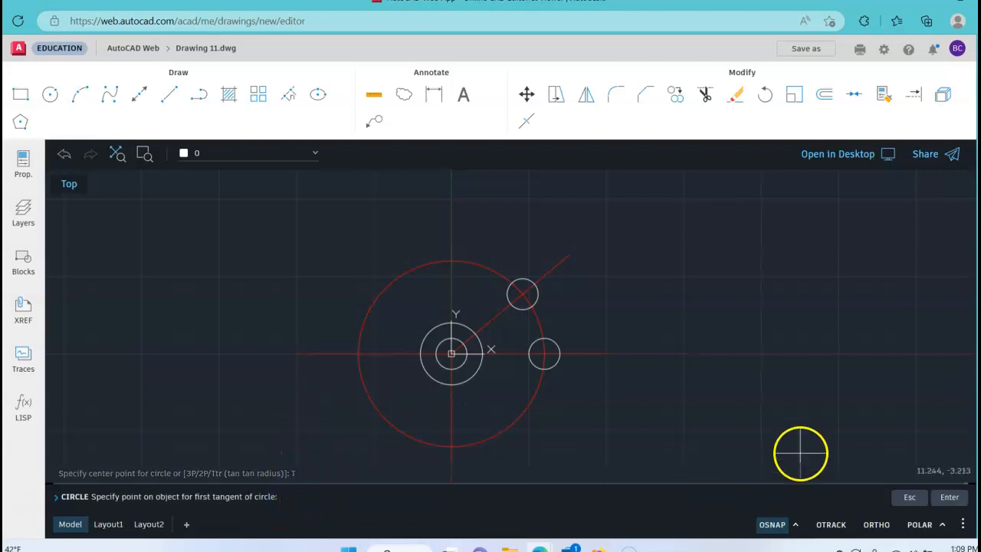
pyautogui.click(796, 526)
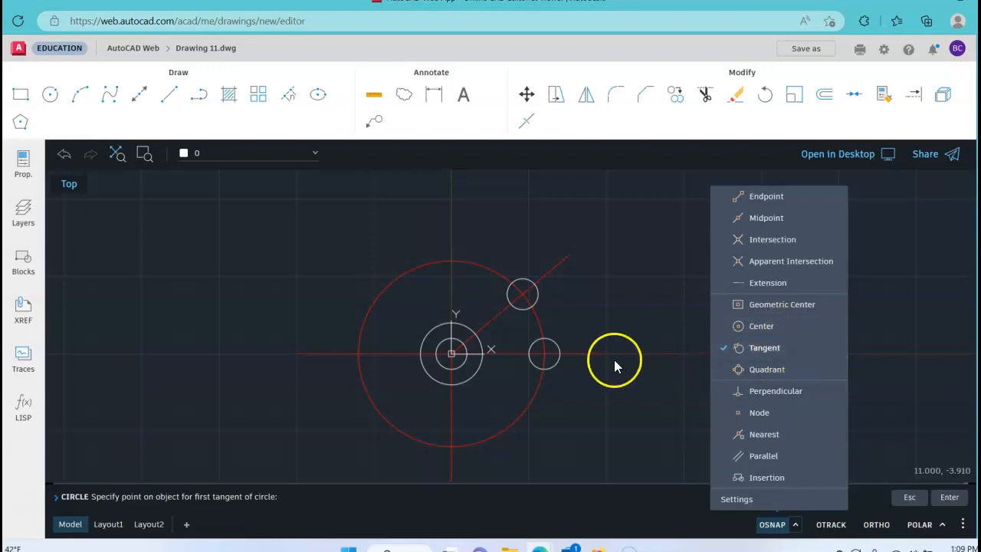
pyautogui.click(565, 347)
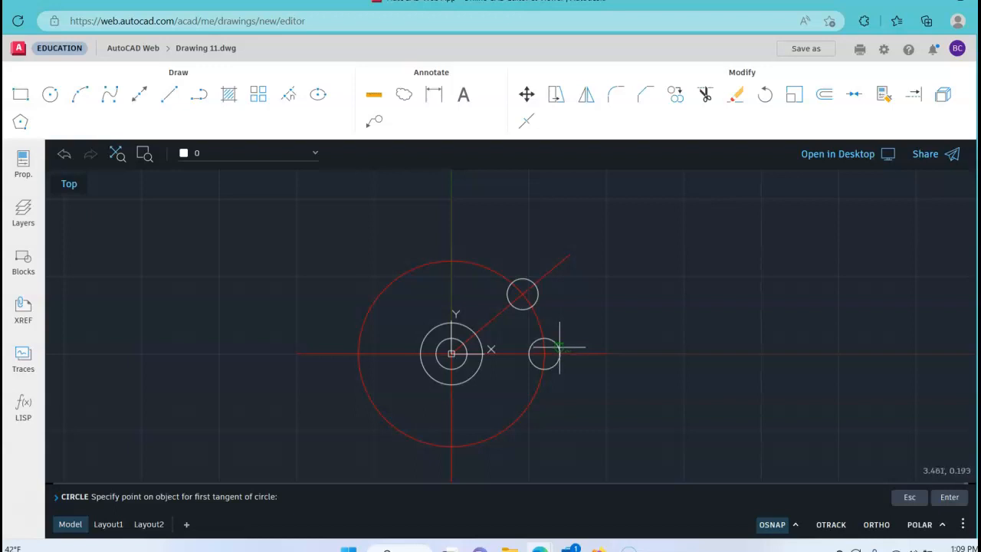
pyautogui.click(559, 346)
pyautogui.click(538, 289)
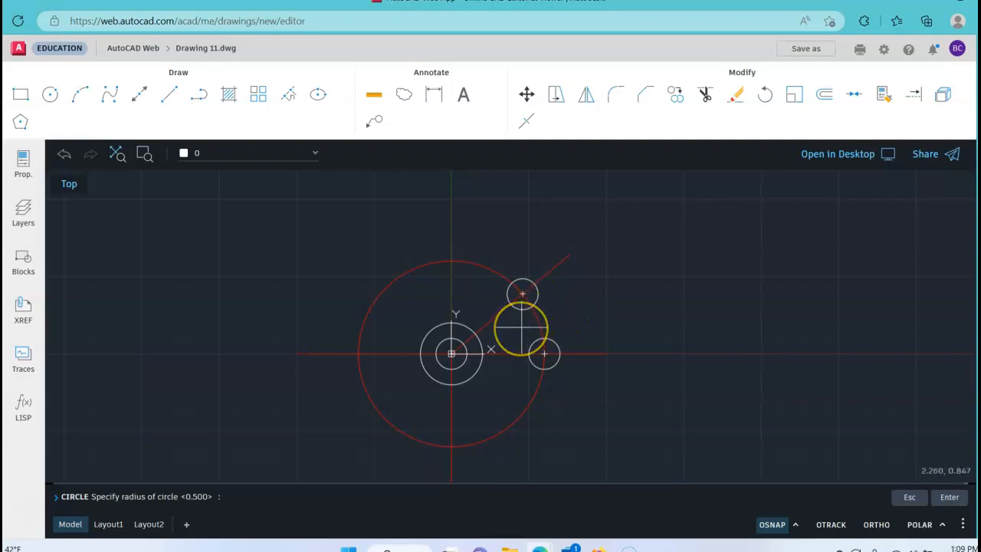
pyautogui.write('3.5')
pyautogui.press('Return')
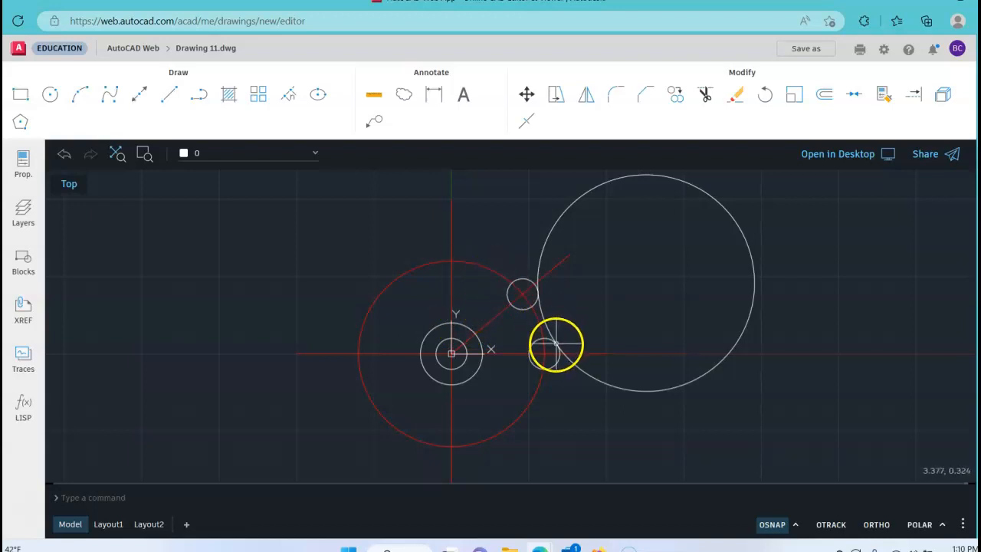
pyautogui.click(549, 295)
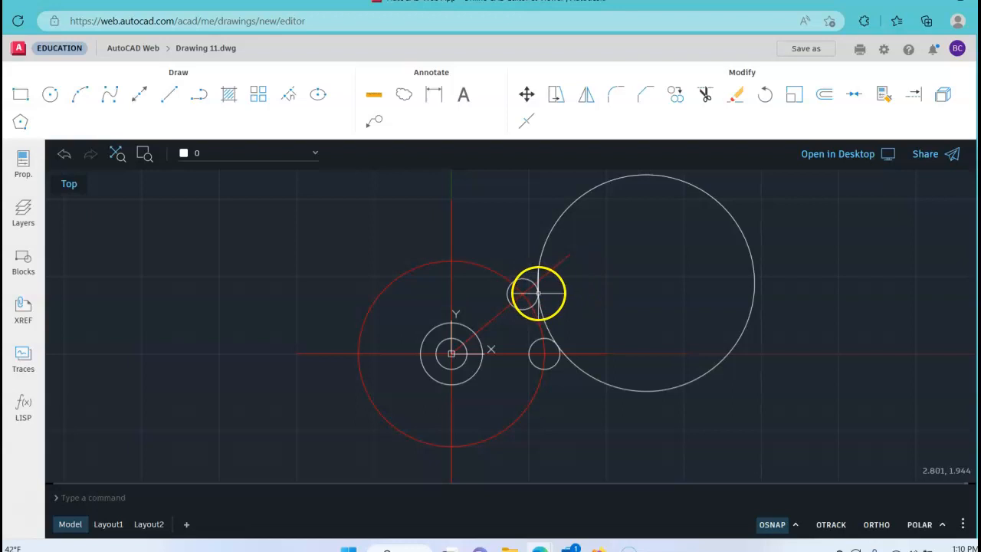
# Draw another tan-tan-radius circle of radius 3.5 touching the outer sides of the two small circles on the red circle
pyautogui.rightClick(290, 227)
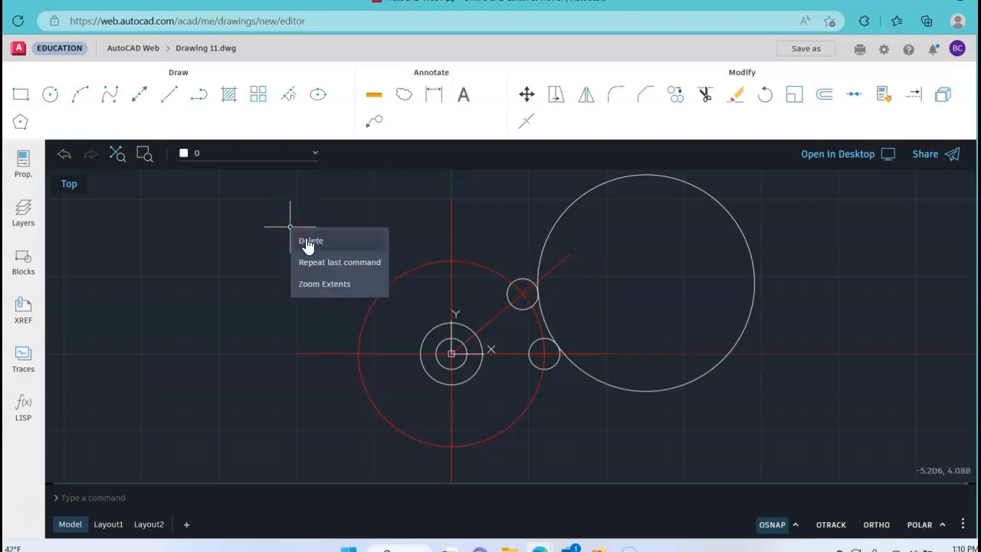
pyautogui.click(307, 263)
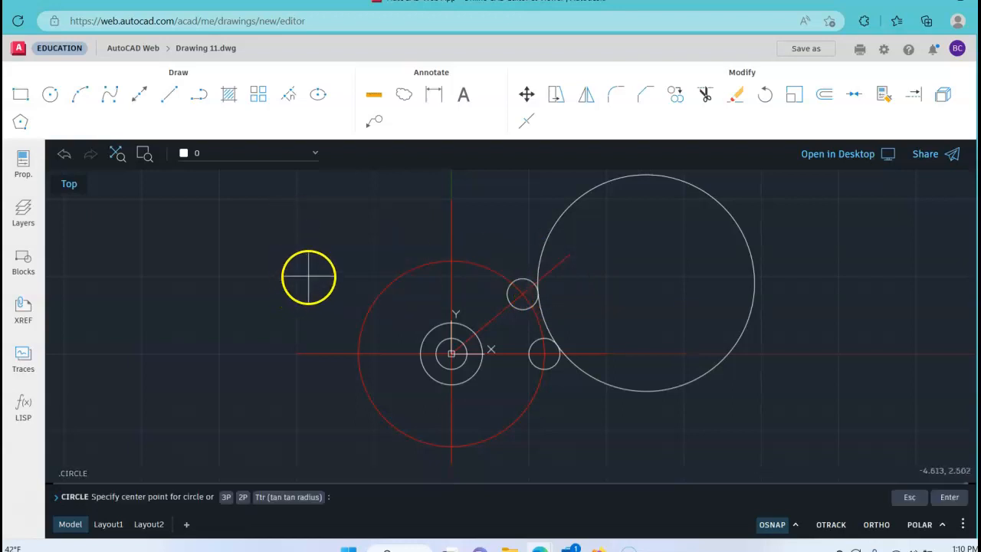
pyautogui.click(287, 496)
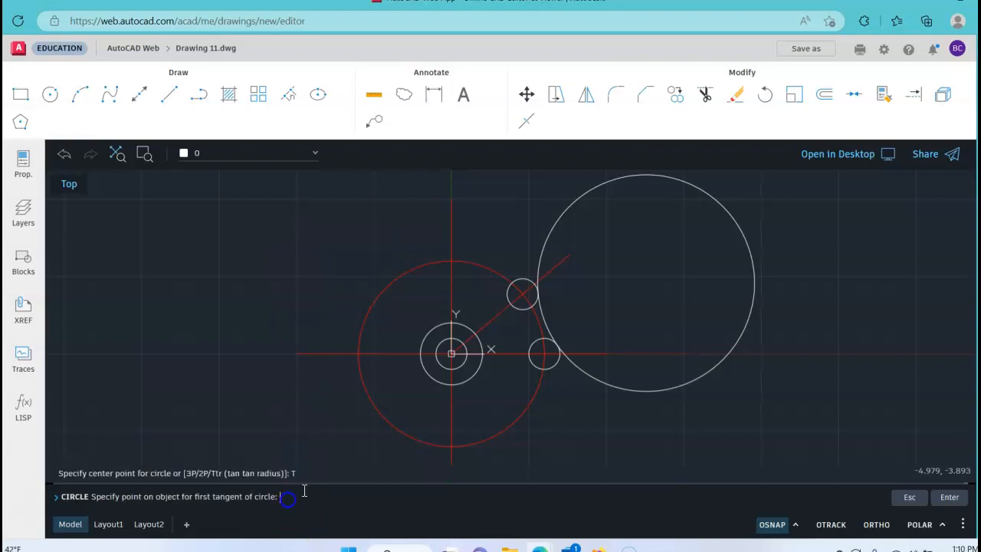
pyautogui.click(536, 291)
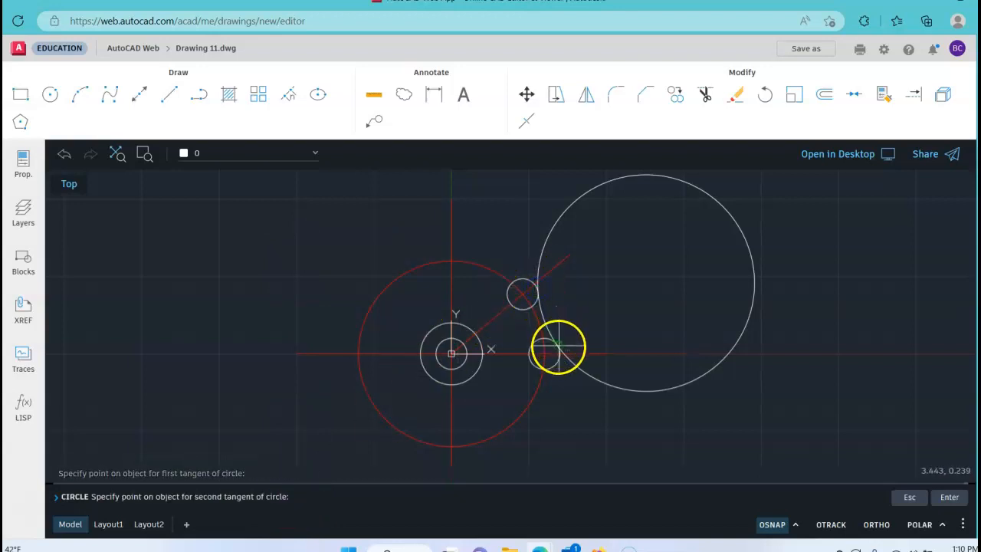
pyautogui.scroll(2, 557, 348)
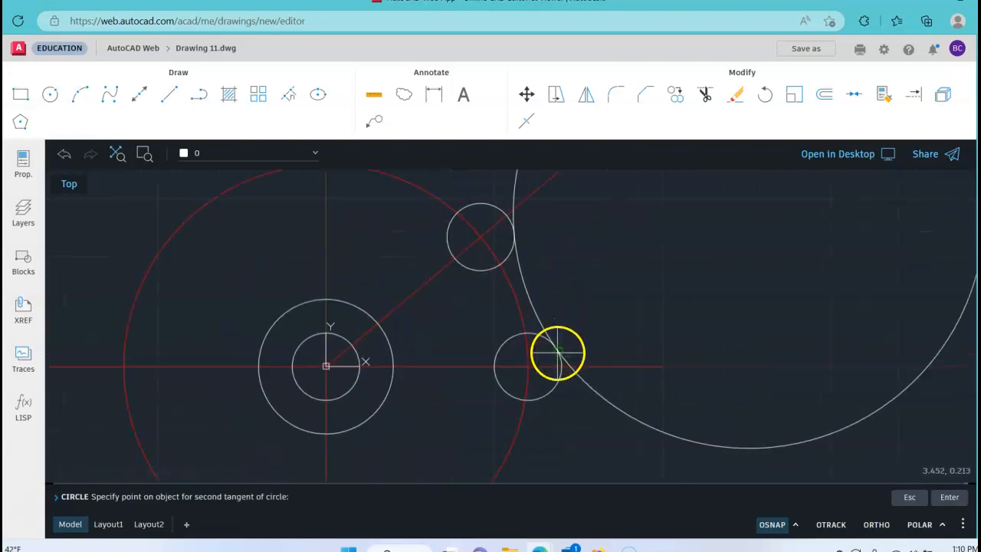
pyautogui.click(553, 348)
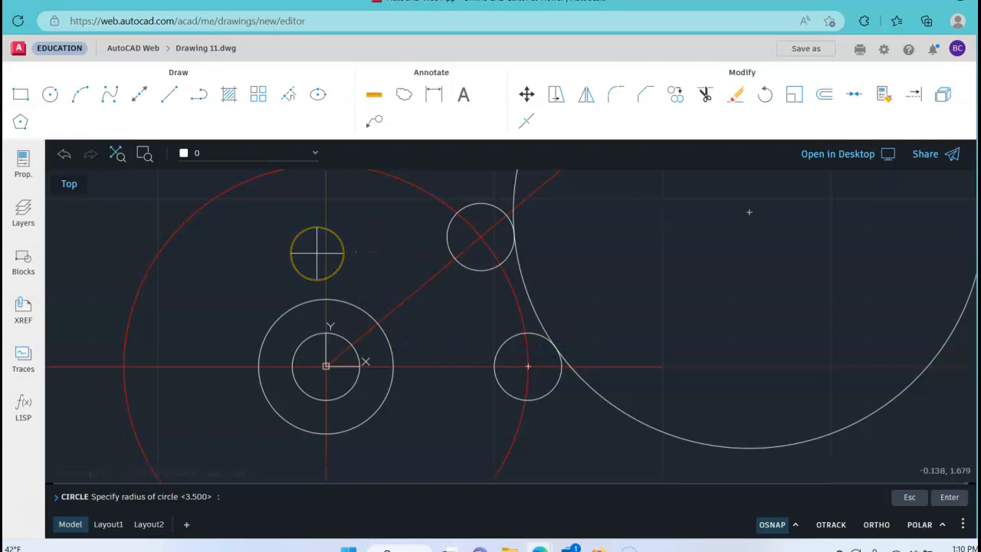
pyautogui.press('Return')
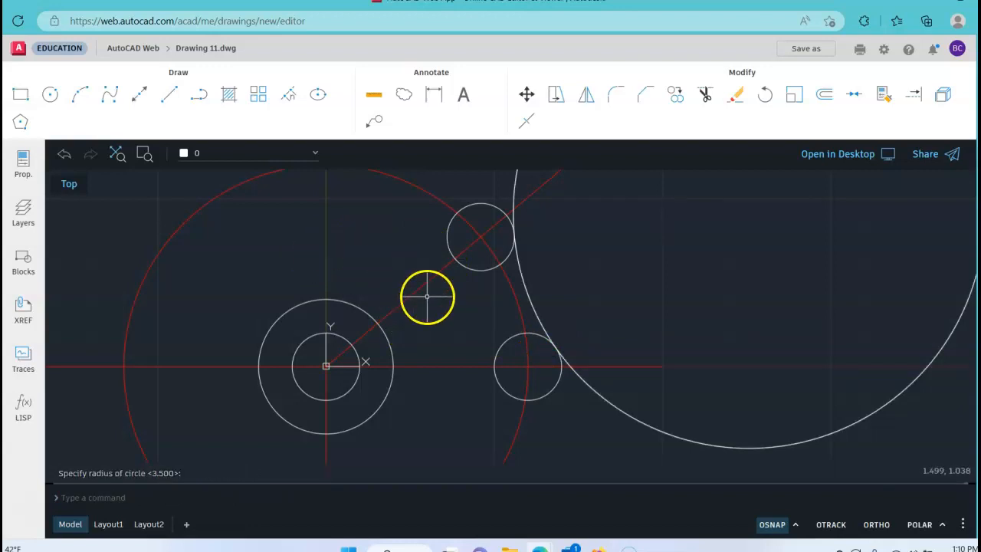
# Erase both radius 3.5 tangent circles lying outside the red circle
pyautogui.scroll(-5, 432, 298)
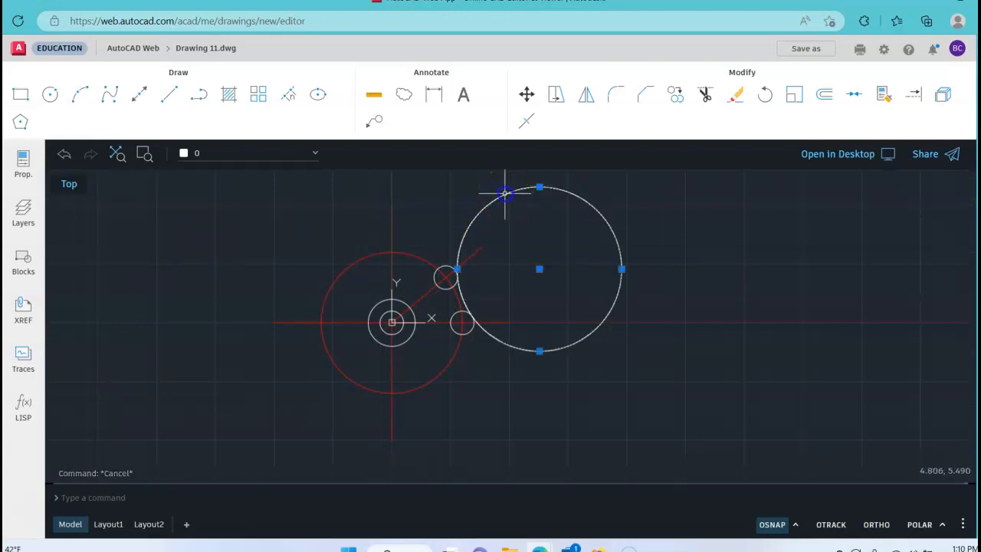
pyautogui.press('Delete')
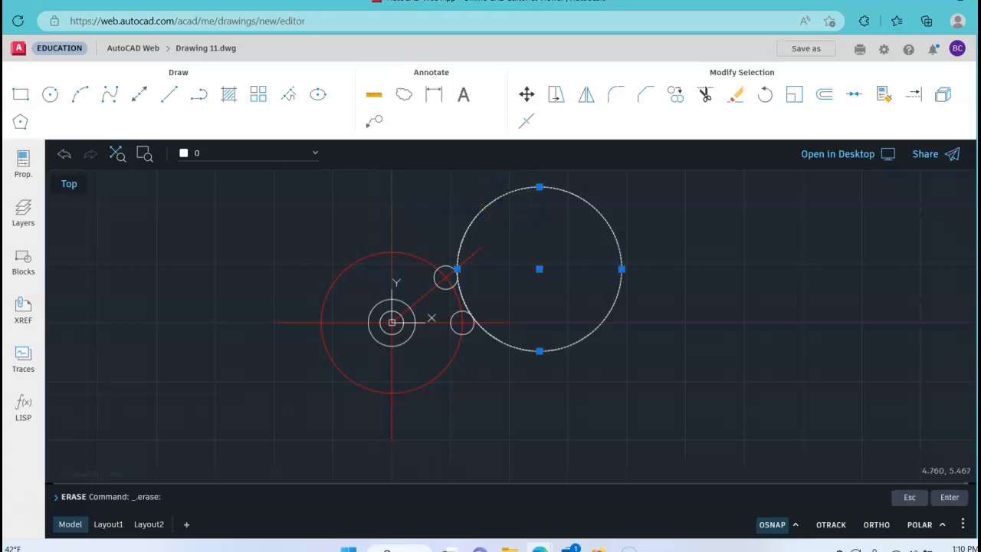
pyautogui.click(503, 194)
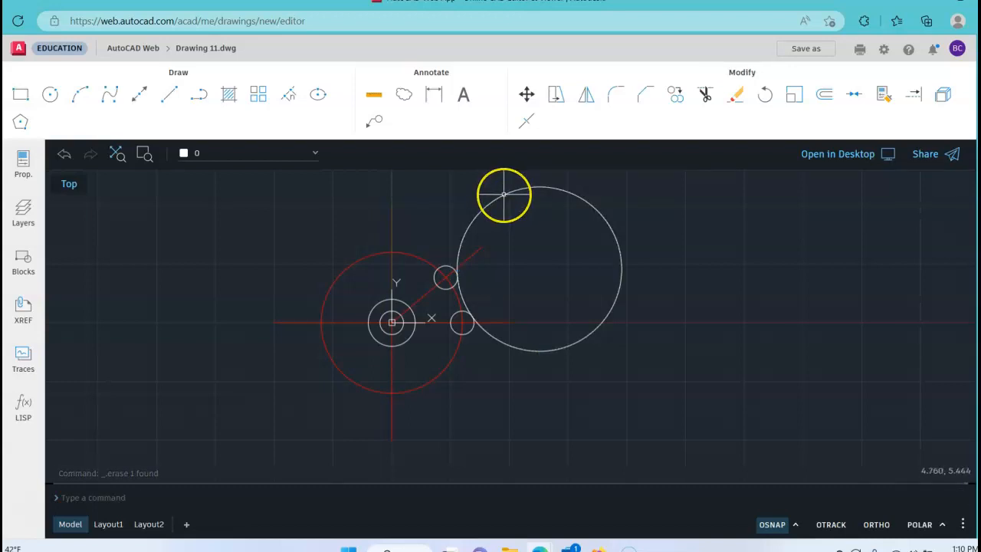
pyautogui.press('Delete')
pyautogui.click(509, 237)
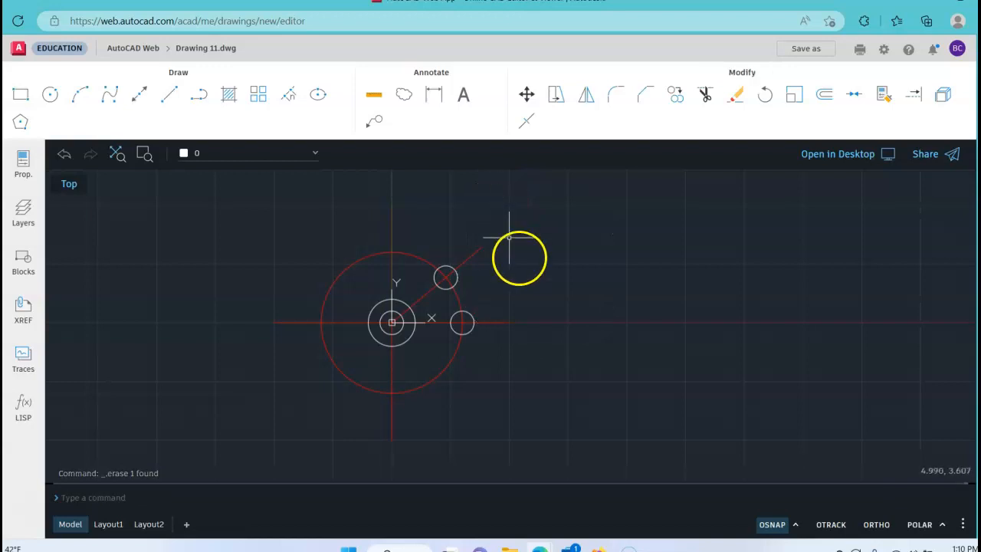
# Draw a tan-tan-radius circle of radius 3.5 around the origin, tangent to the outer sides of the two small circles on the red circle
pyautogui.scroll(2, 406, 312)
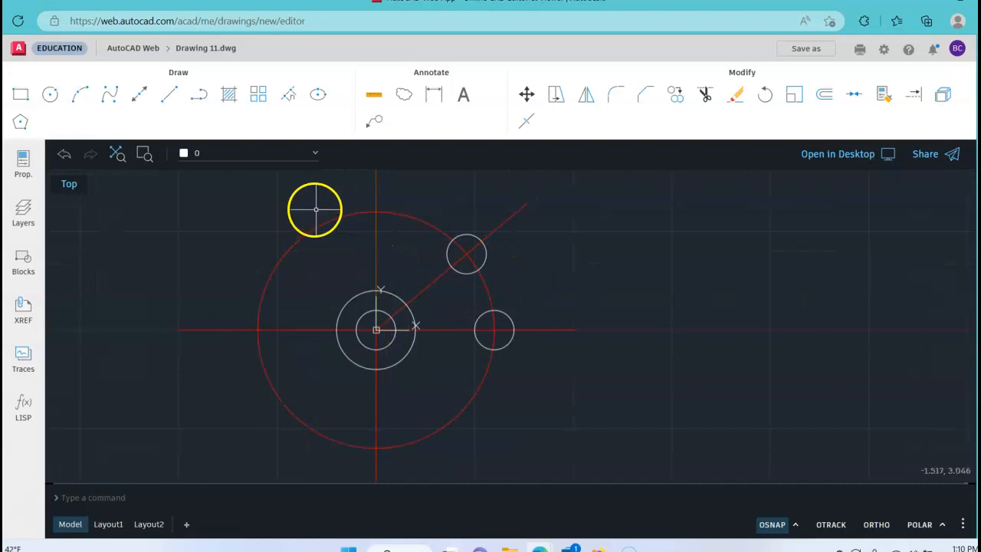
pyautogui.click(51, 96)
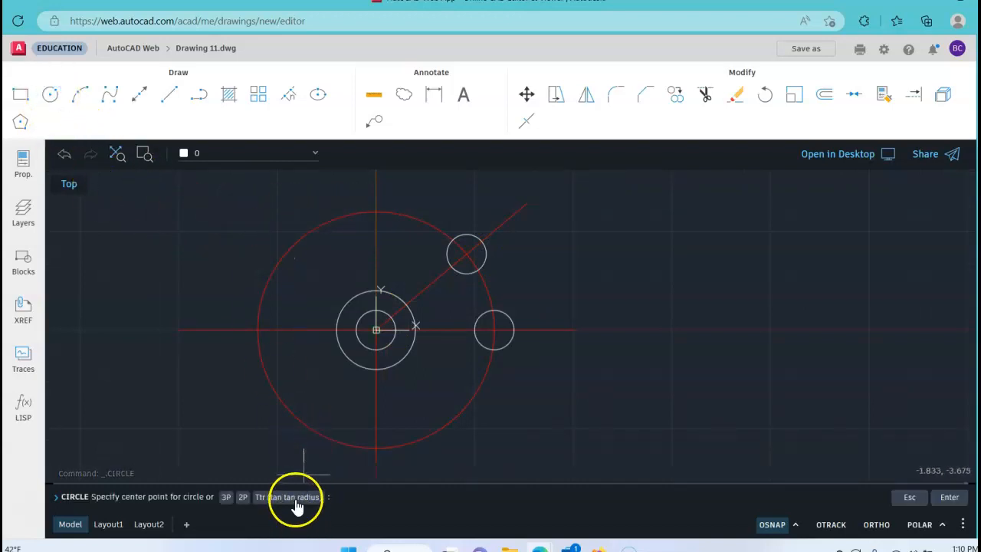
pyautogui.click(295, 498)
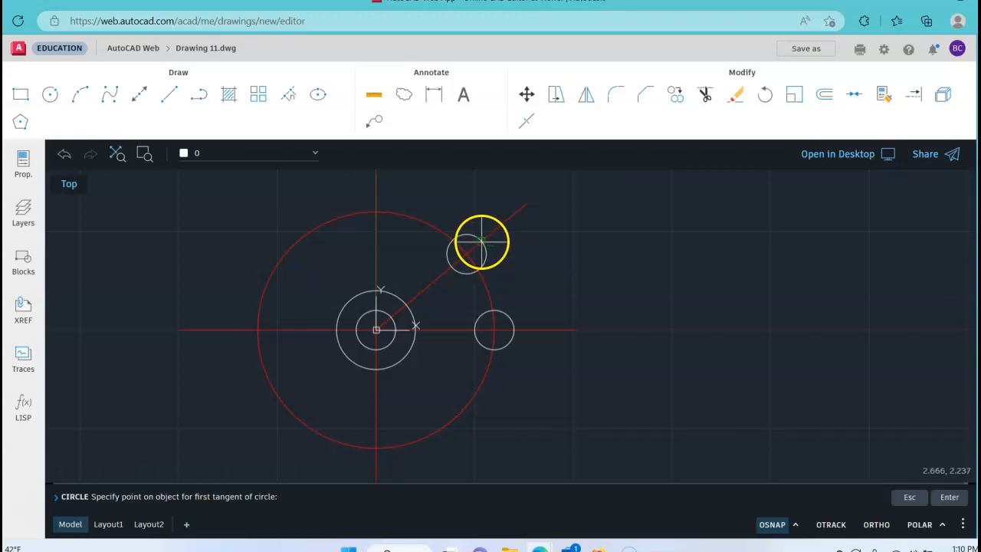
pyautogui.scroll(5, 483, 245)
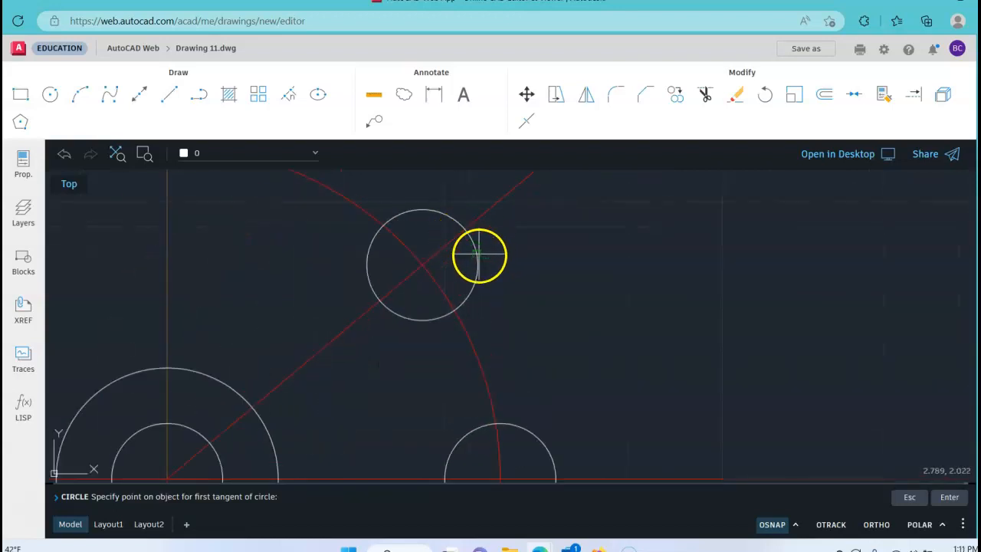
pyautogui.scroll(-4, 468, 230)
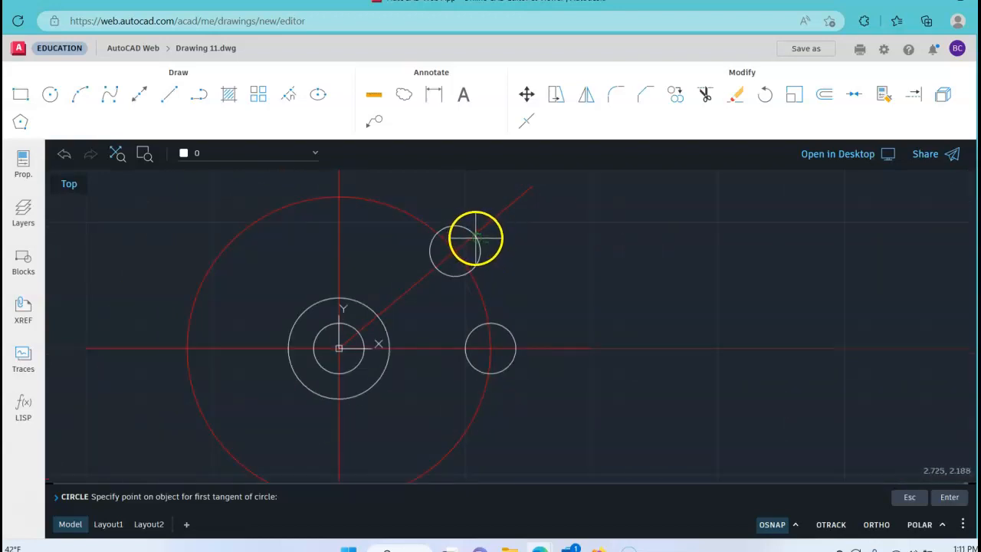
pyautogui.click(475, 238)
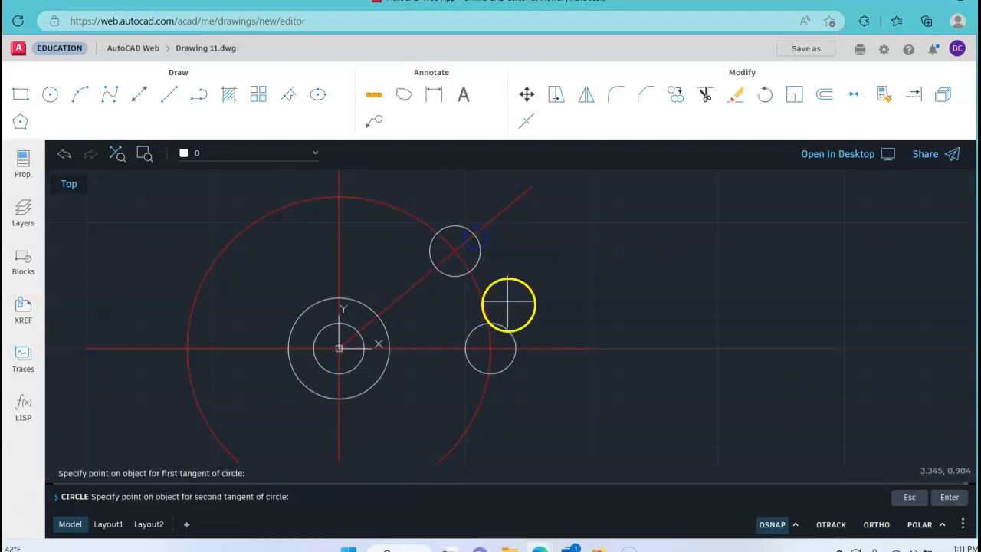
pyautogui.click(516, 344)
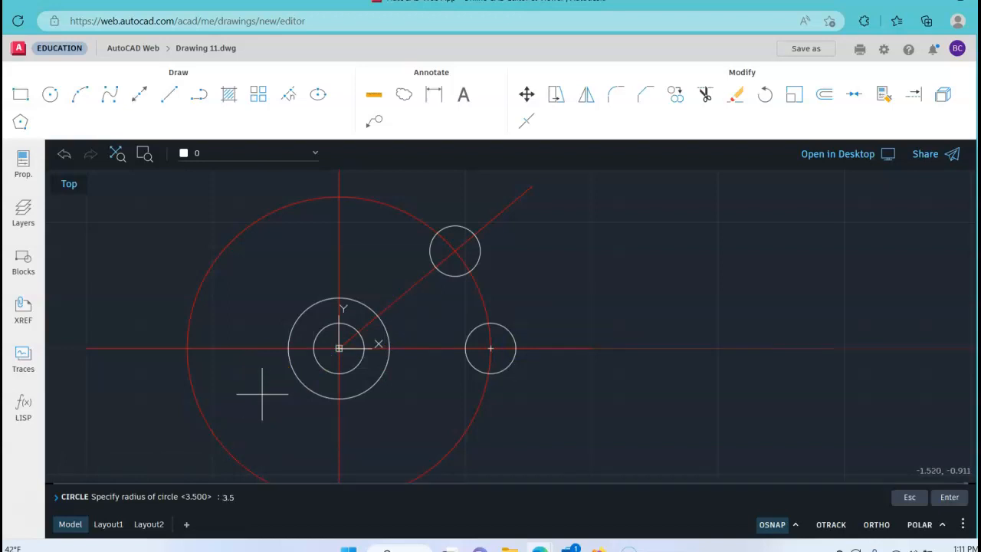
pyautogui.write('3.5')
pyautogui.press('Return')
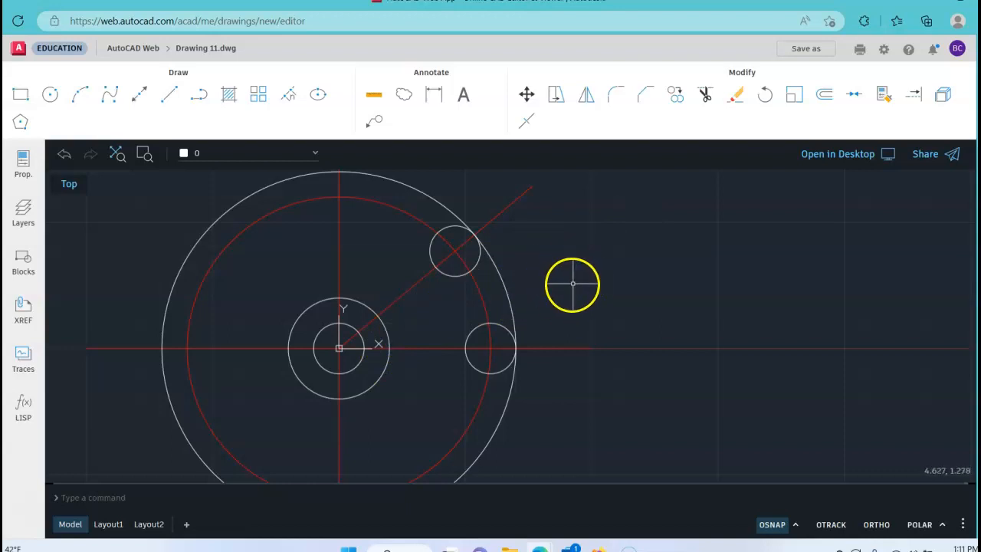
# Trim the radius 3.5 circle so only the outer arc between the two small circles remains
pyautogui.click(709, 100)
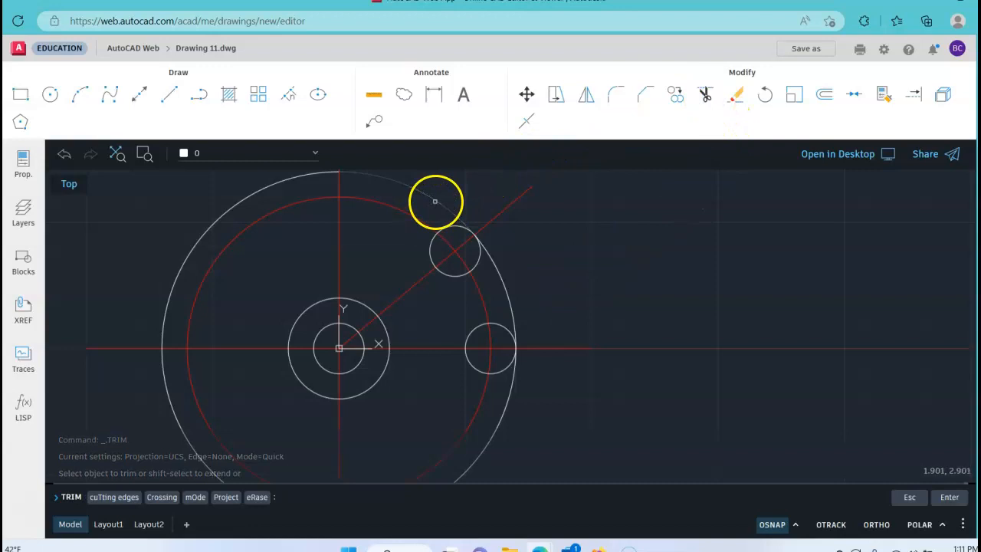
pyautogui.click(435, 201)
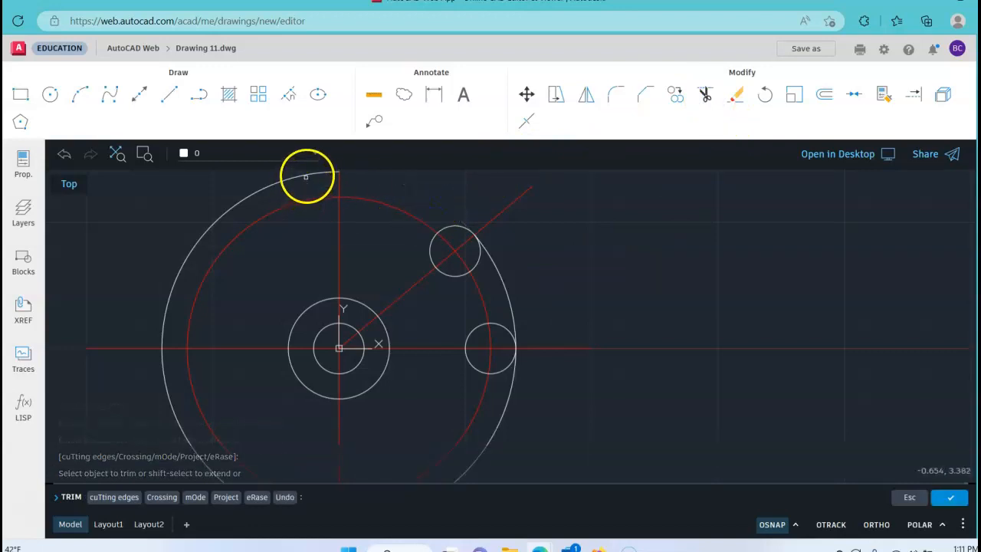
pyautogui.click(306, 174)
pyautogui.click(158, 377)
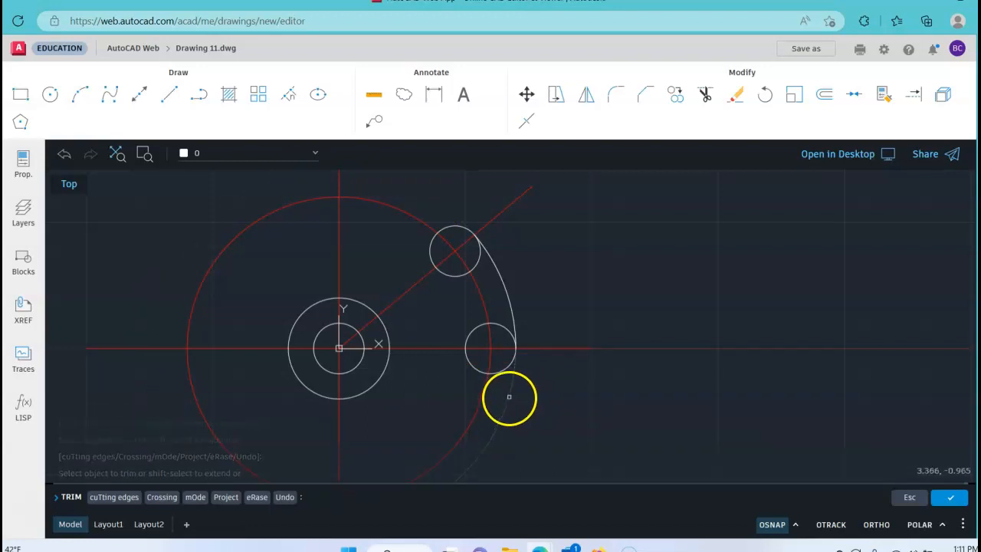
pyautogui.click(509, 396)
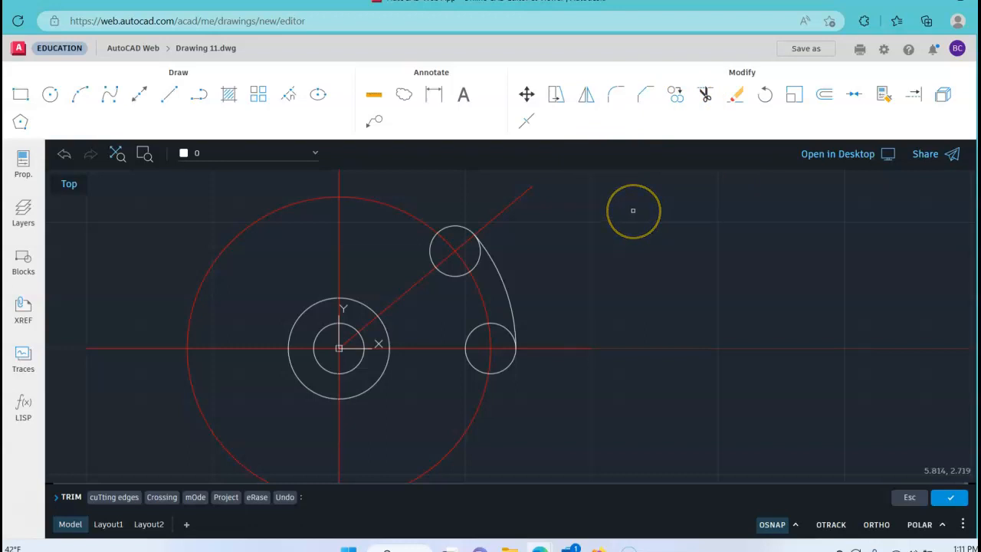
pyautogui.press('Escape')
pyautogui.press('Escape')
pyautogui.press('Escape')
pyautogui.press('Escape')
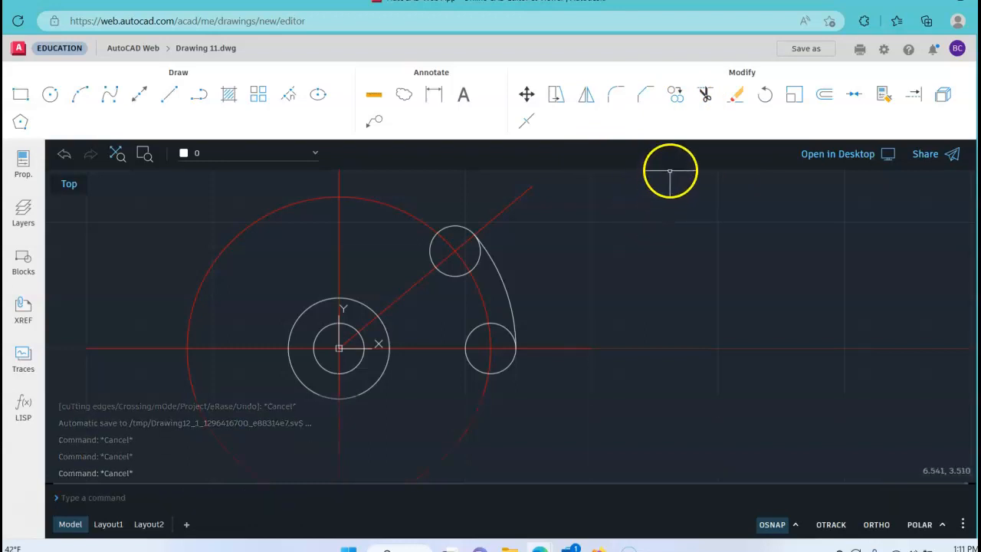
# Draw a tan-tan-radius circle of radius 2.5 around the origin, tangent to the inner sides of the two small circles
pyautogui.click(50, 95)
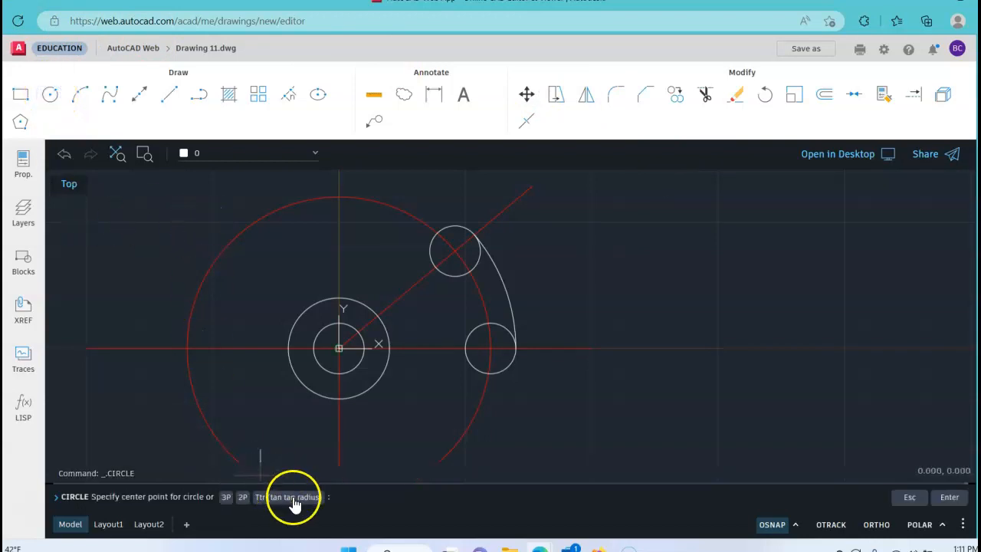
pyautogui.click(290, 497)
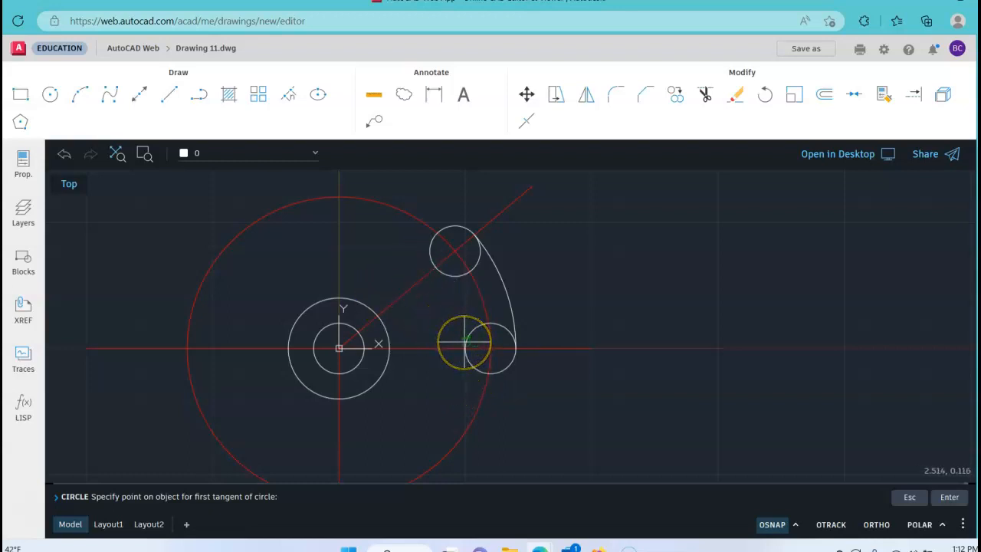
pyautogui.click(464, 341)
pyautogui.click(438, 272)
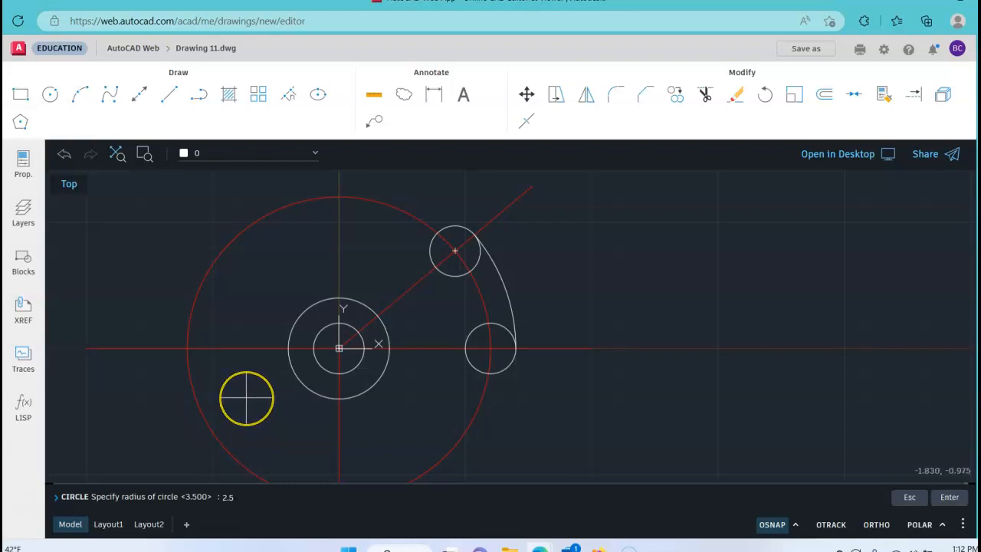
pyautogui.press('Return')
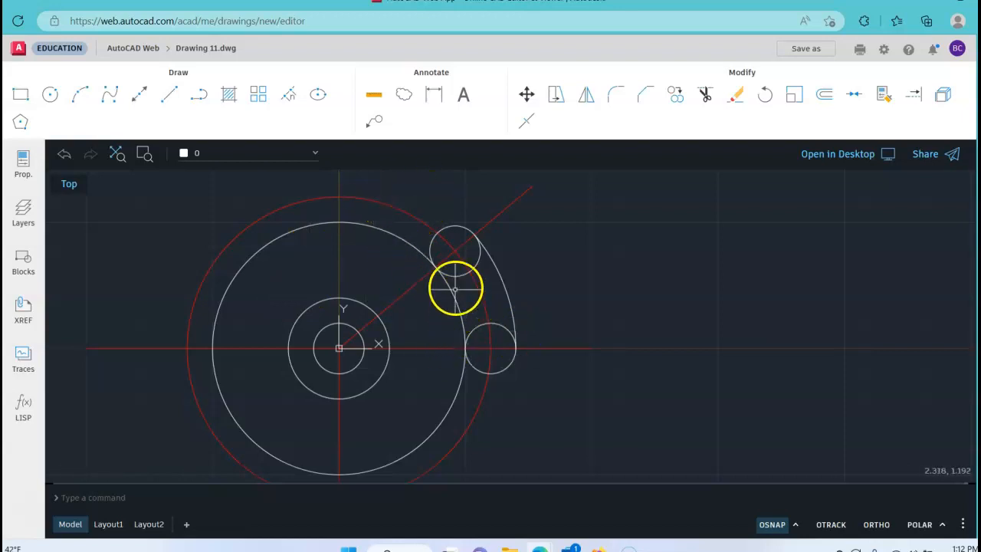
# Turn off the Center Line layer and trim the radius 2.5 circle and both small circles to leave a closed curved slot
pyautogui.click(22, 214)
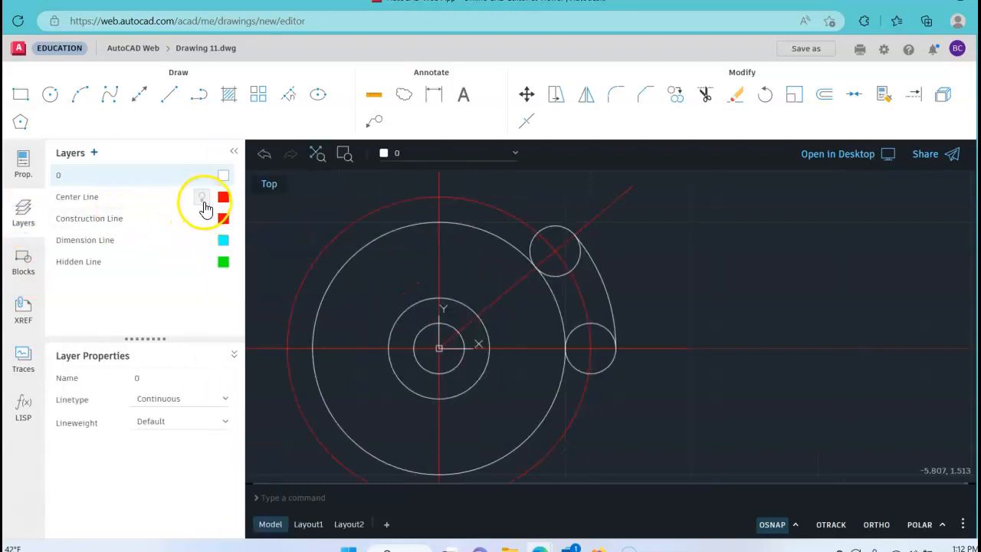
pyautogui.click(231, 156)
pyautogui.click(706, 97)
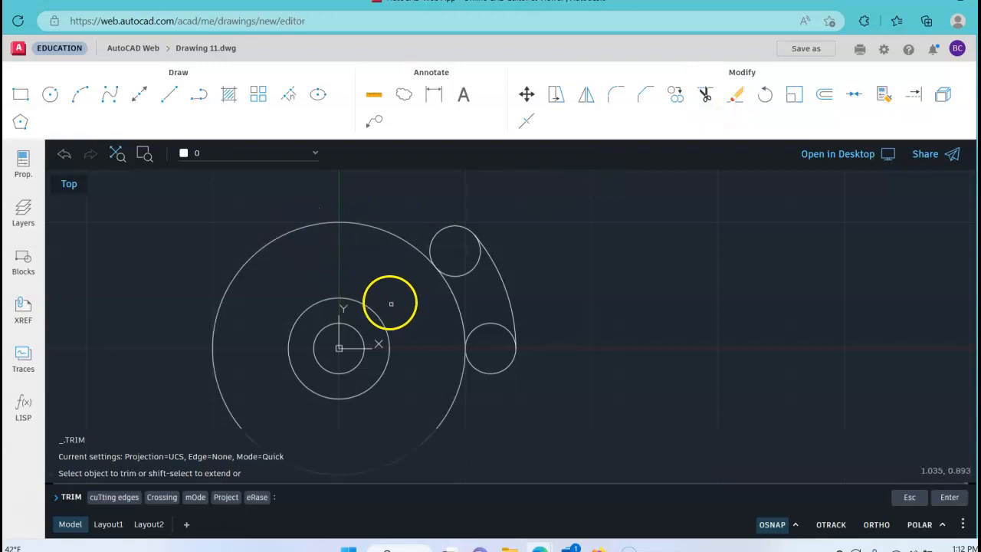
pyautogui.click(388, 234)
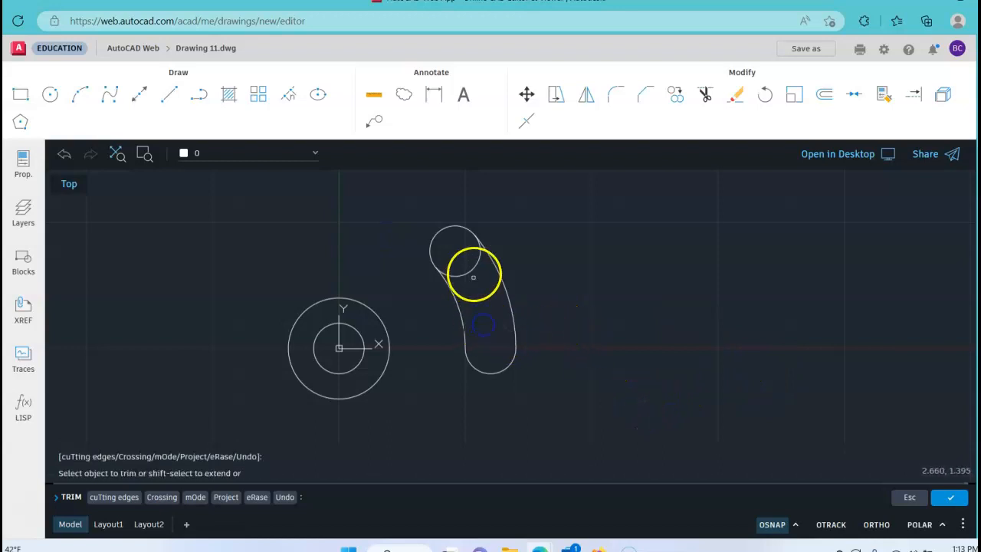
pyautogui.click(473, 269)
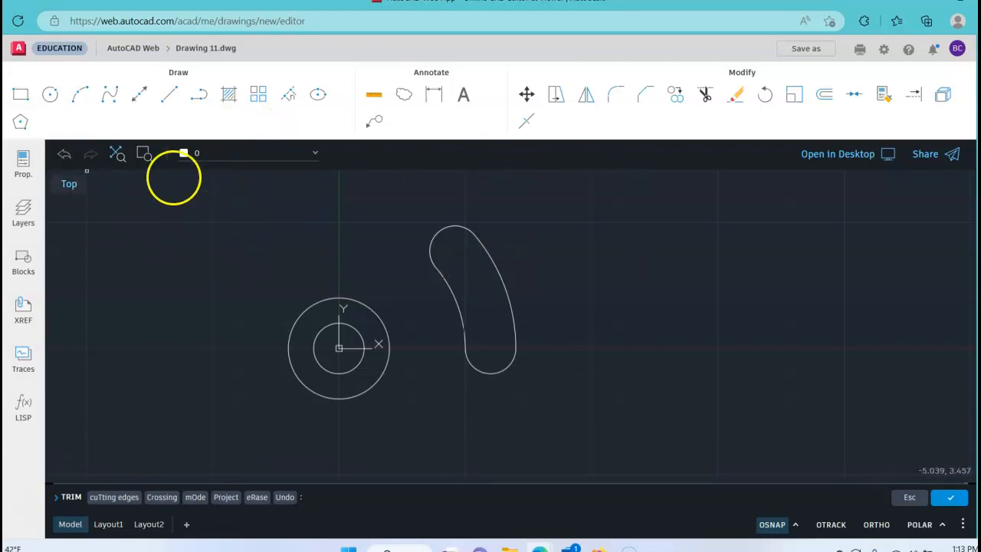
# End trimming and turn the Center Line layer back on
pyautogui.click(26, 212)
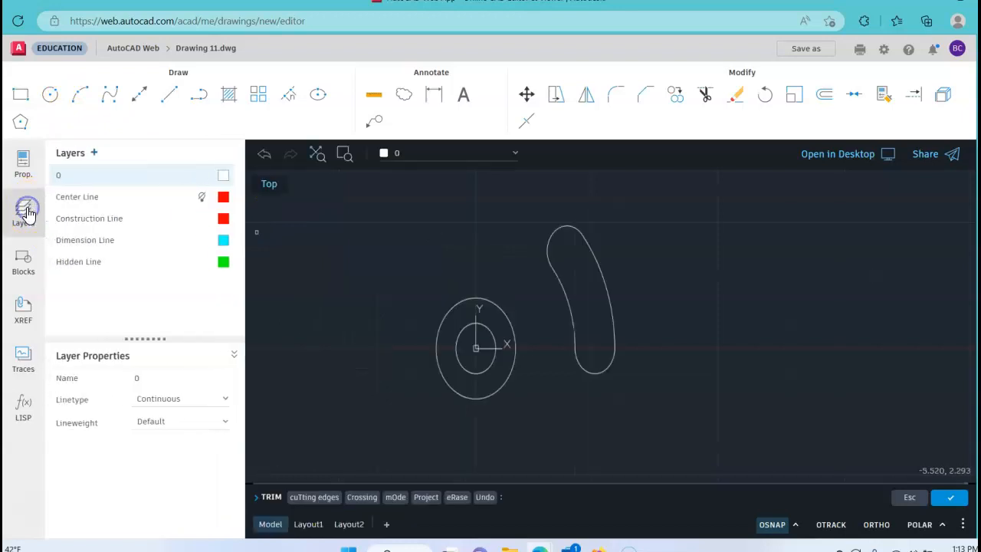
pyautogui.click(201, 198)
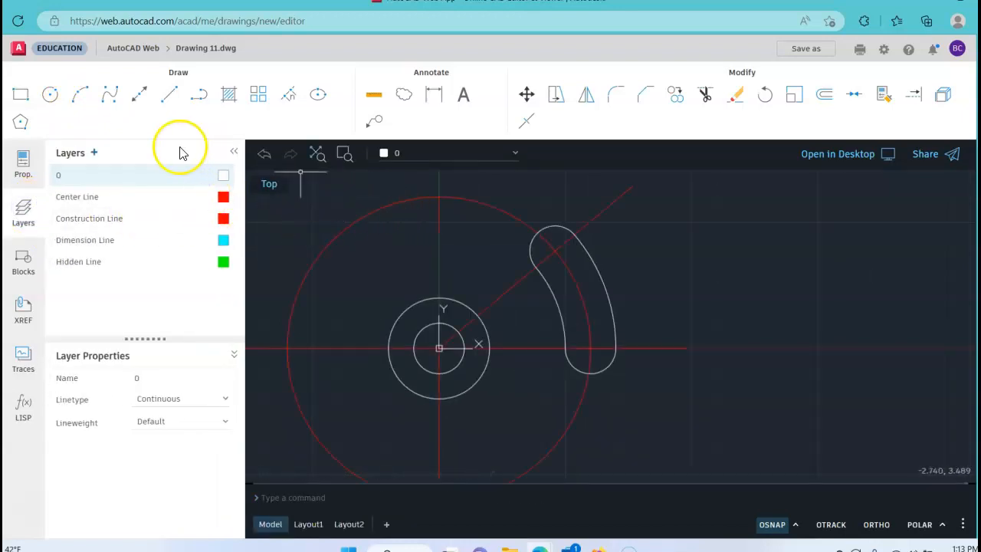
pyautogui.click(234, 151)
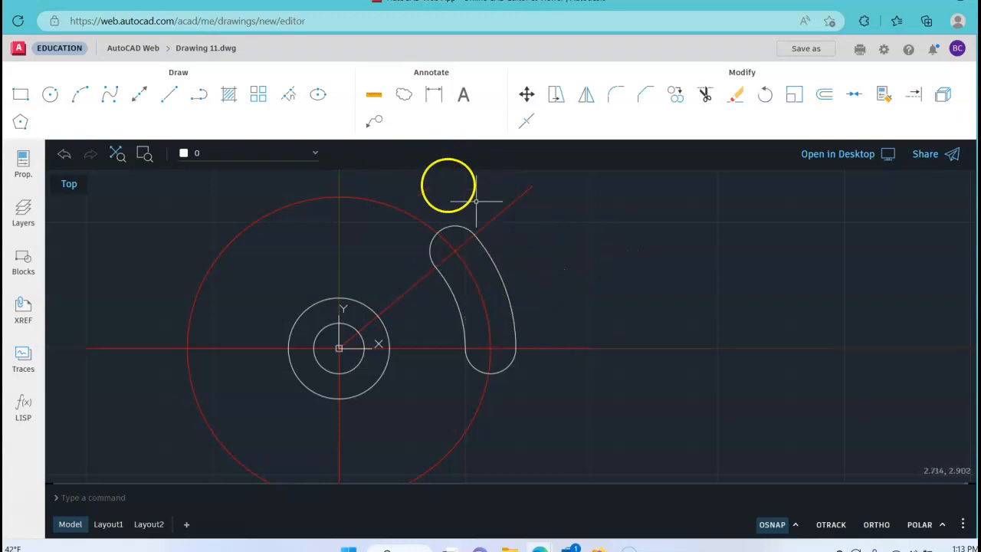
# Draw a circle of radius 1 centred on each of the two rounded ends of the curved slot
pyautogui.click(50, 95)
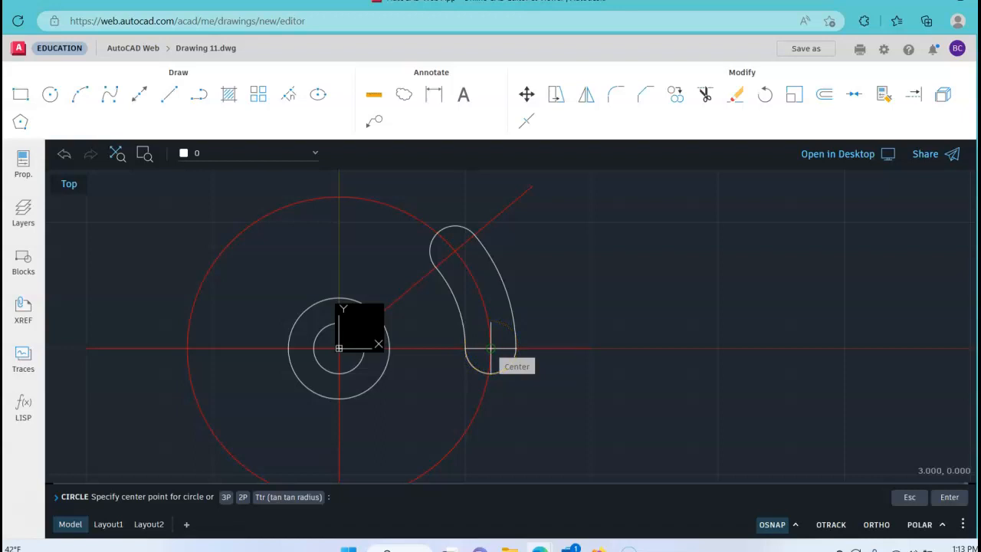
pyautogui.click(490, 348)
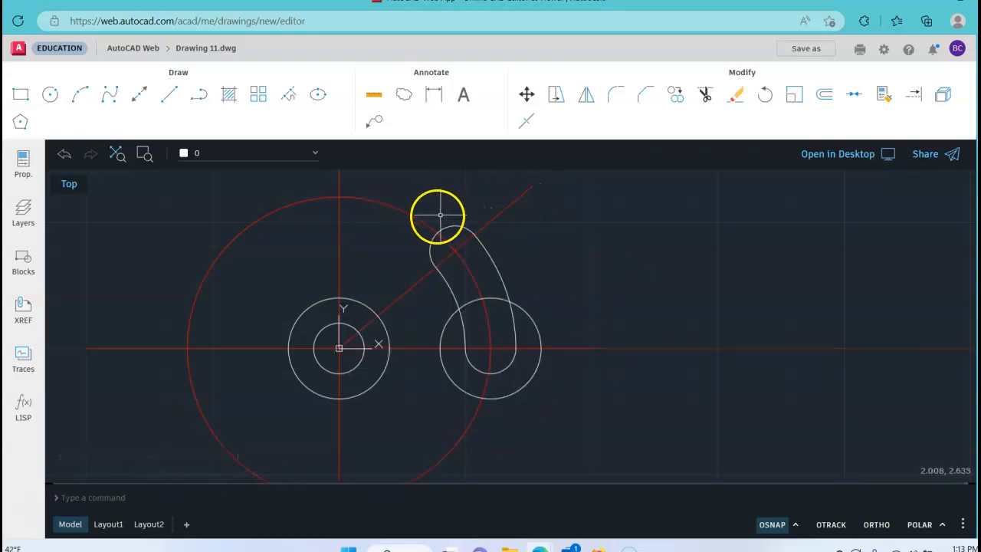
pyautogui.click(50, 95)
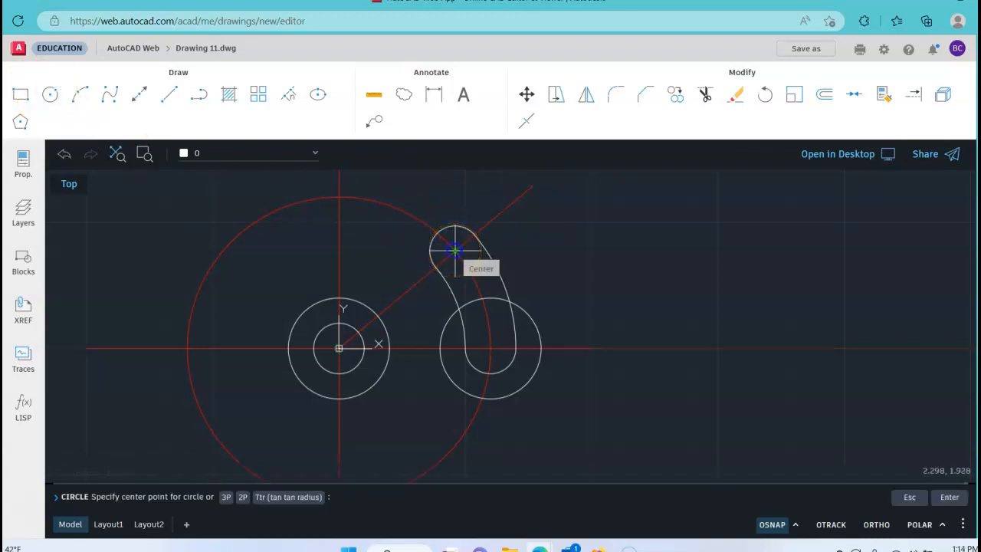
pyautogui.click(454, 250)
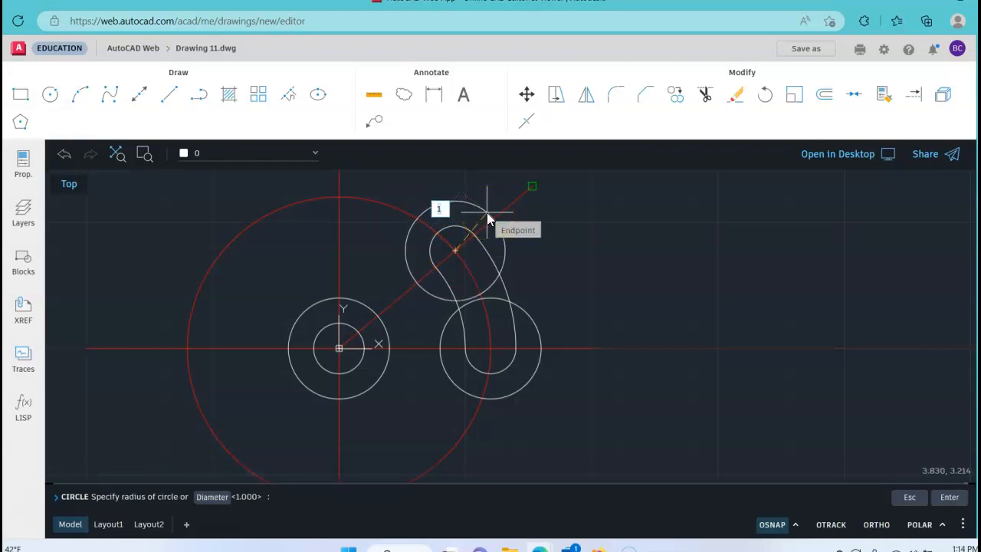
pyautogui.press('Return')
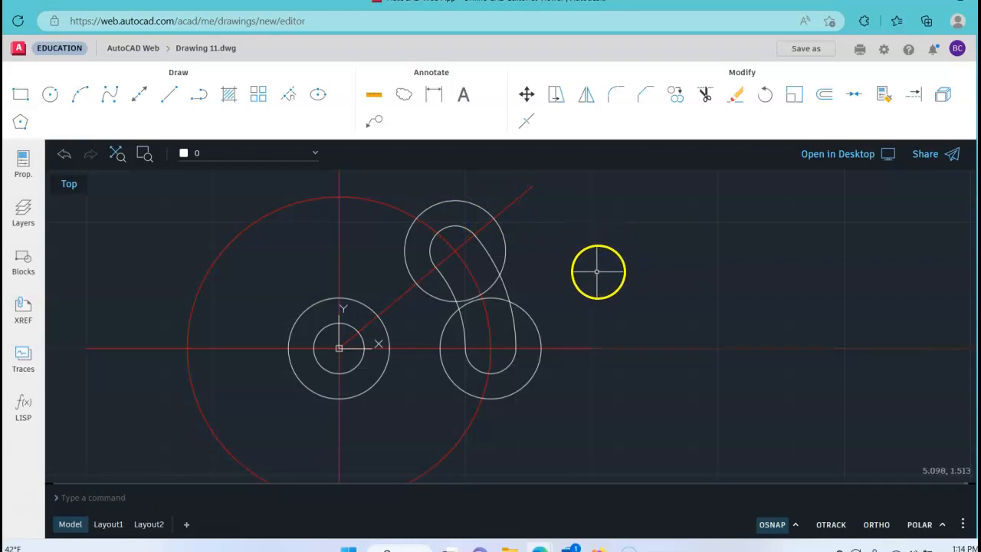
# Try a tan-tan-radius circle of radius 4 tangent to the outer right sides of the two radius 1 circles around the slot ends
pyautogui.click(47, 98)
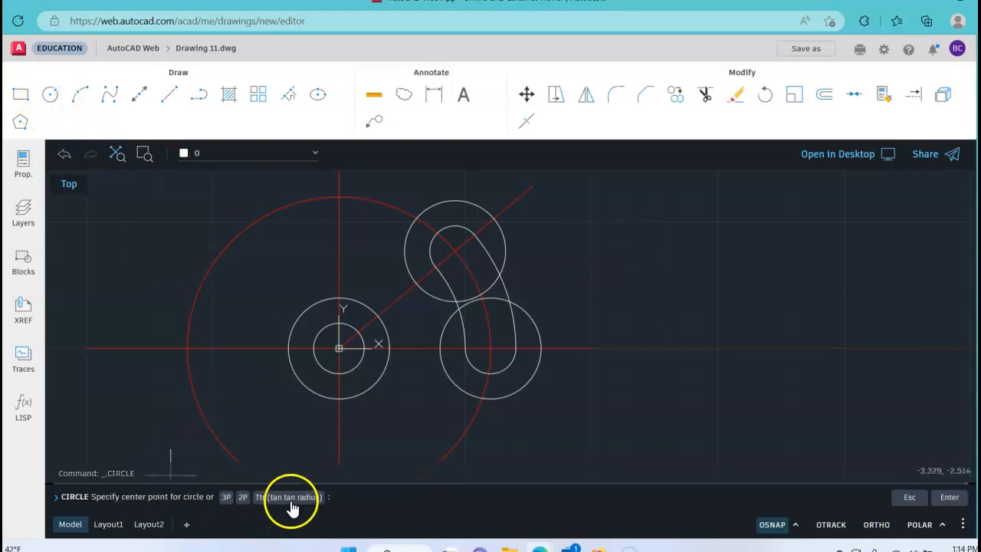
pyautogui.click(289, 497)
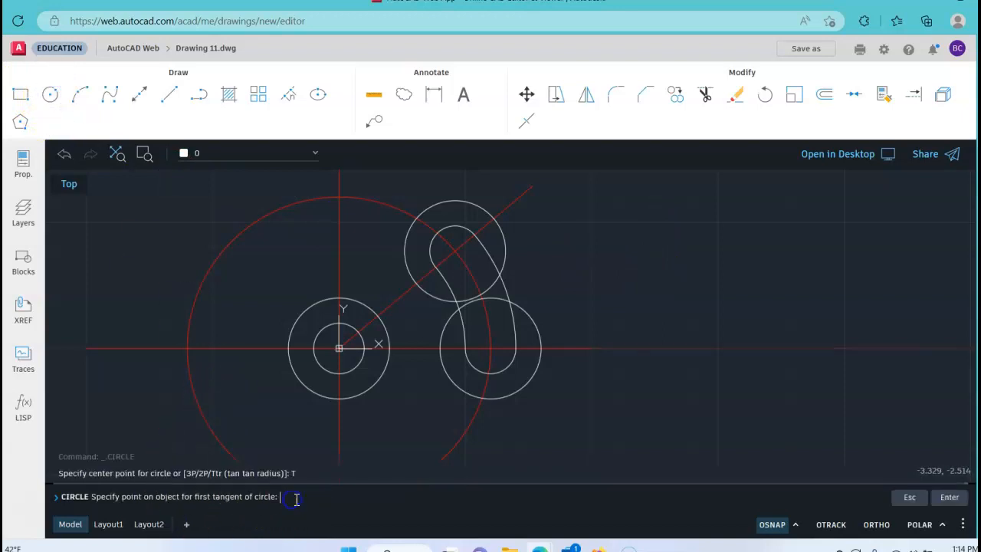
pyautogui.click(538, 329)
pyautogui.click(501, 232)
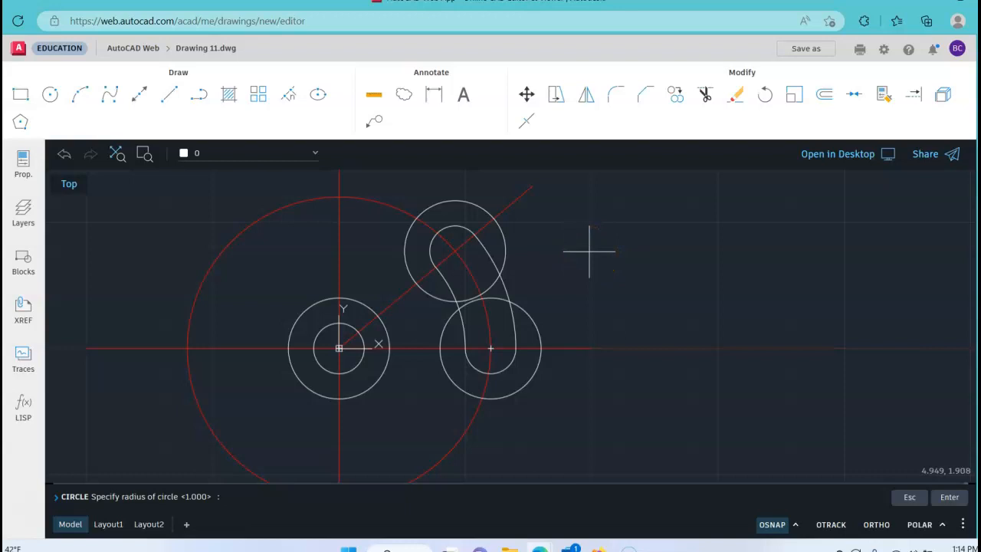
pyautogui.write('4')
pyautogui.press('Return')
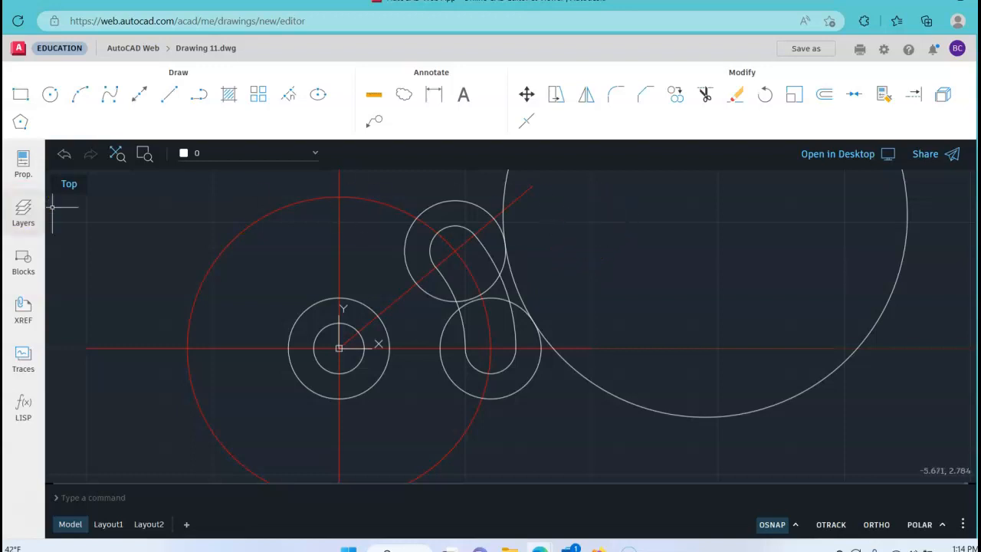
# Try another tan-tan-radius circle of radius 4, picking tangent points near the gap between the two slot-end circles
pyautogui.click(51, 99)
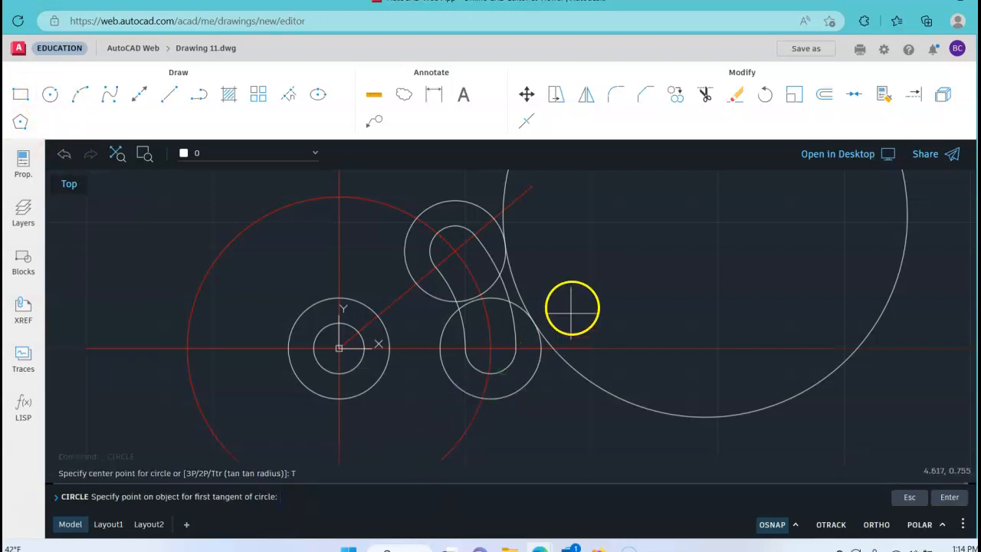
pyautogui.click(518, 306)
pyautogui.click(466, 295)
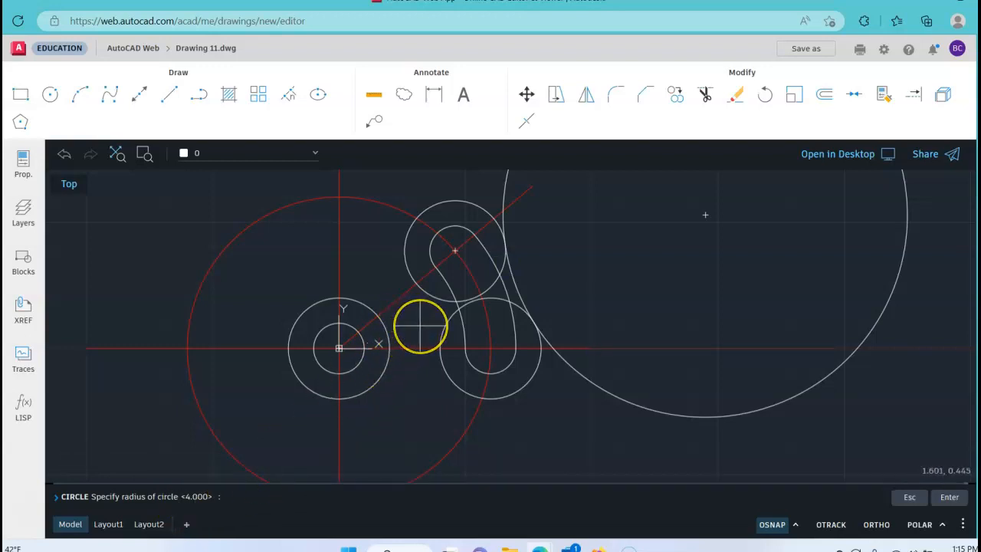
pyautogui.press('Return')
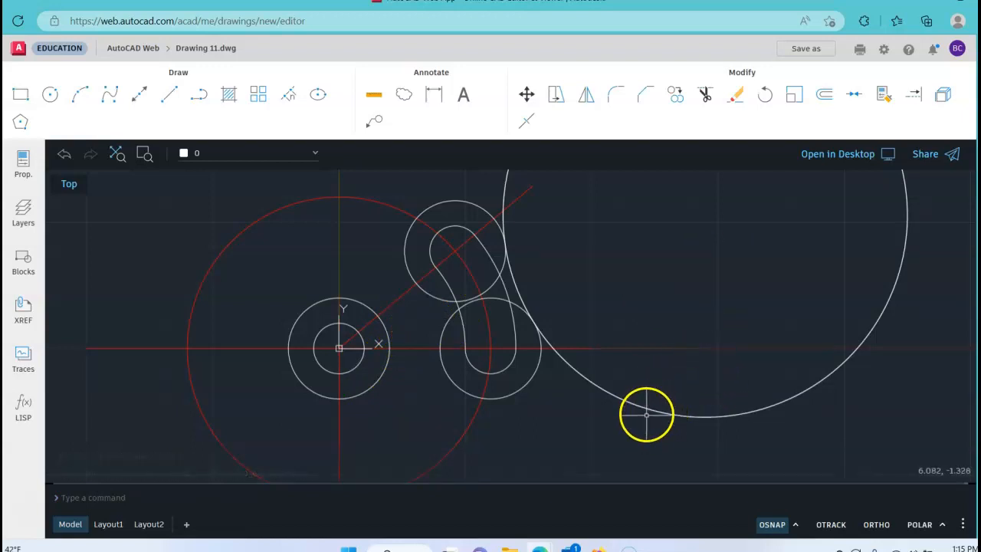
pyautogui.press('Escape')
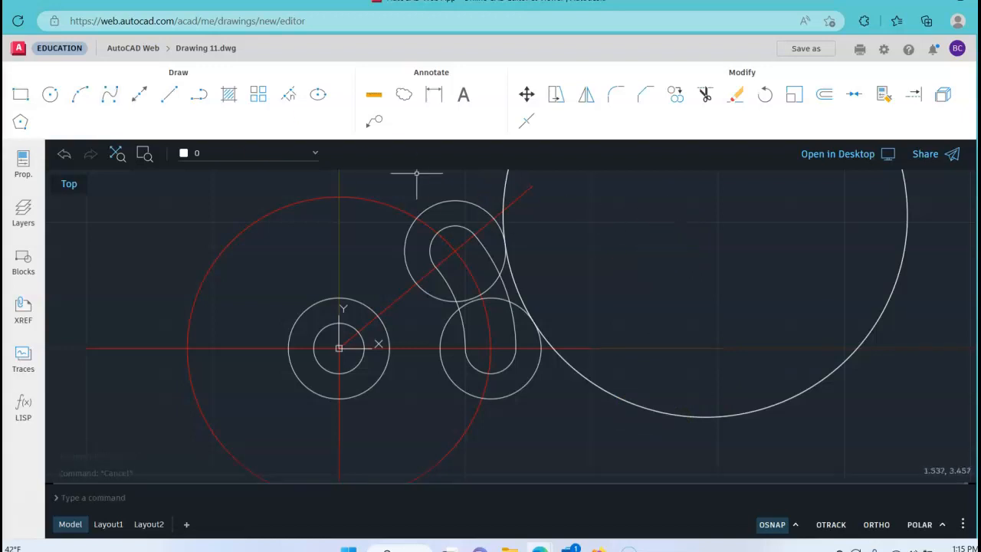
# Undo the last two tan-tan-radius circles of radius 4
pyautogui.click(69, 183)
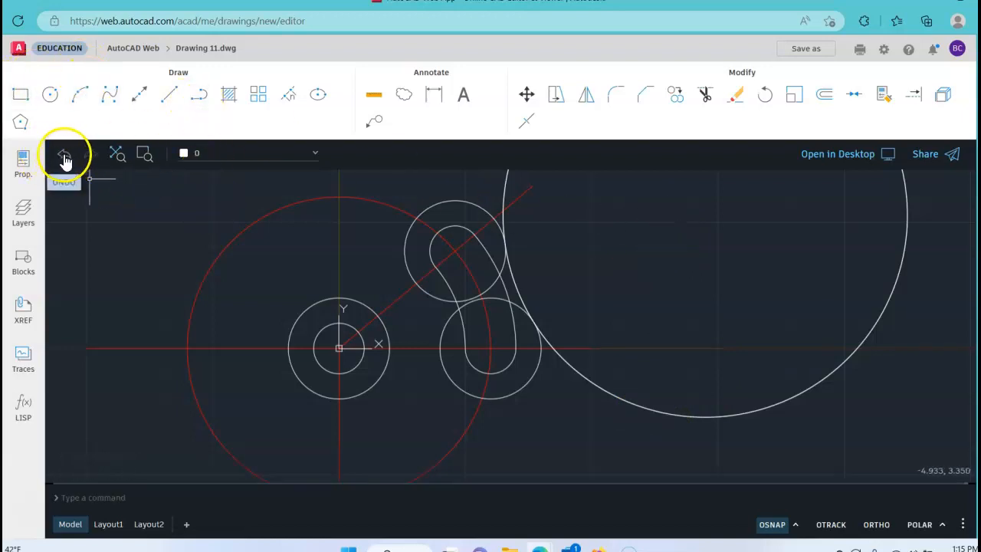
pyautogui.click(64, 159)
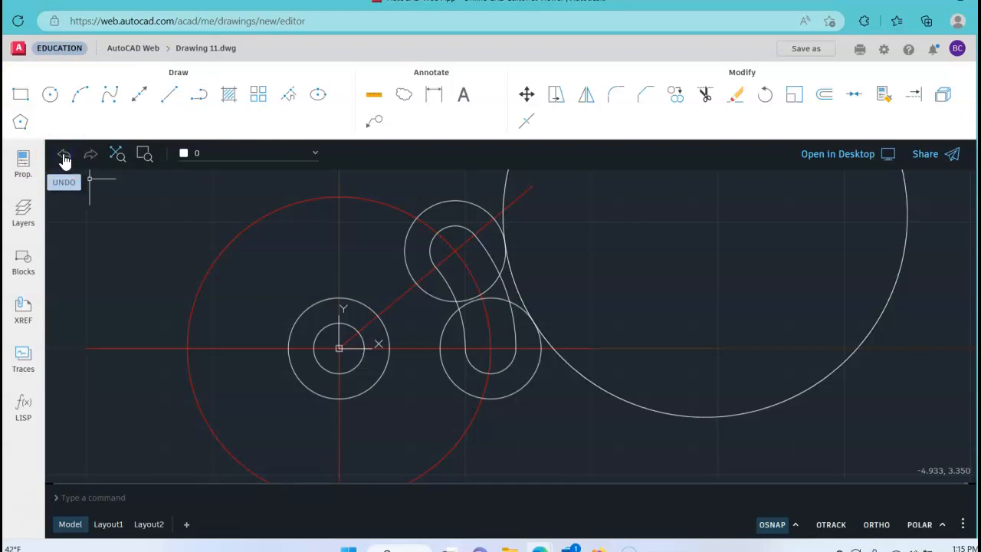
pyautogui.click(64, 158)
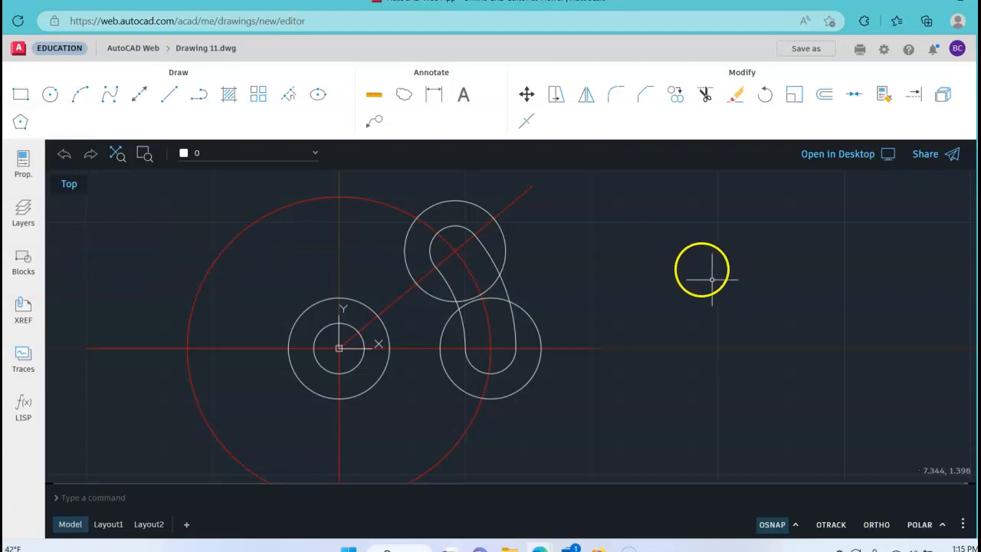
# Draw a tan-tan-radius circle of radius 4 touching the right sides of the upper and lower circles around the slot ends
pyautogui.click(49, 95)
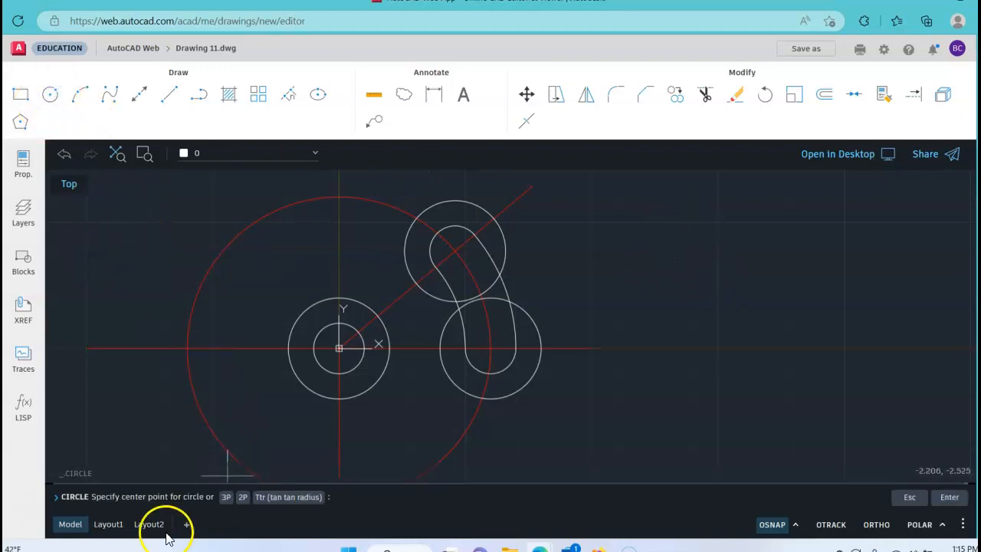
pyautogui.click(285, 497)
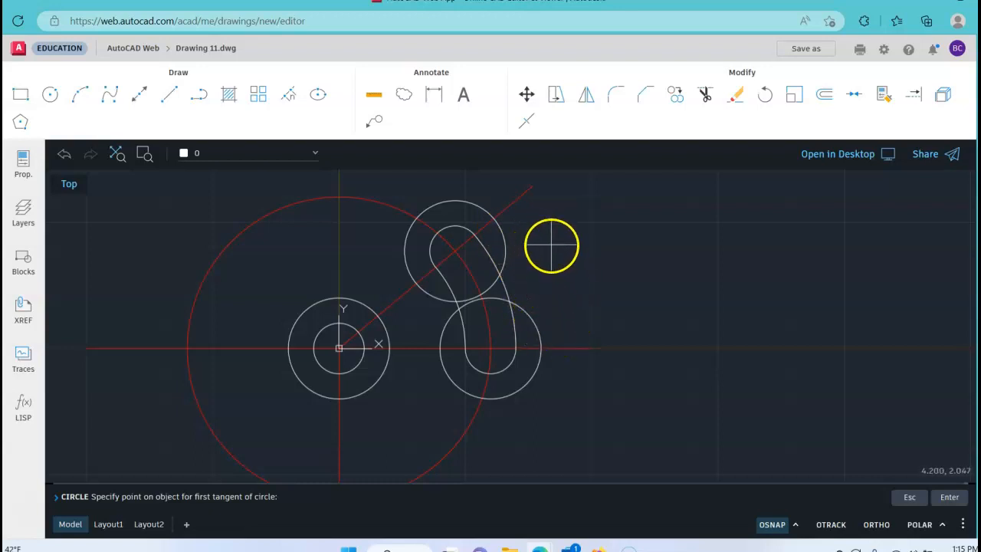
pyautogui.click(502, 230)
pyautogui.click(536, 313)
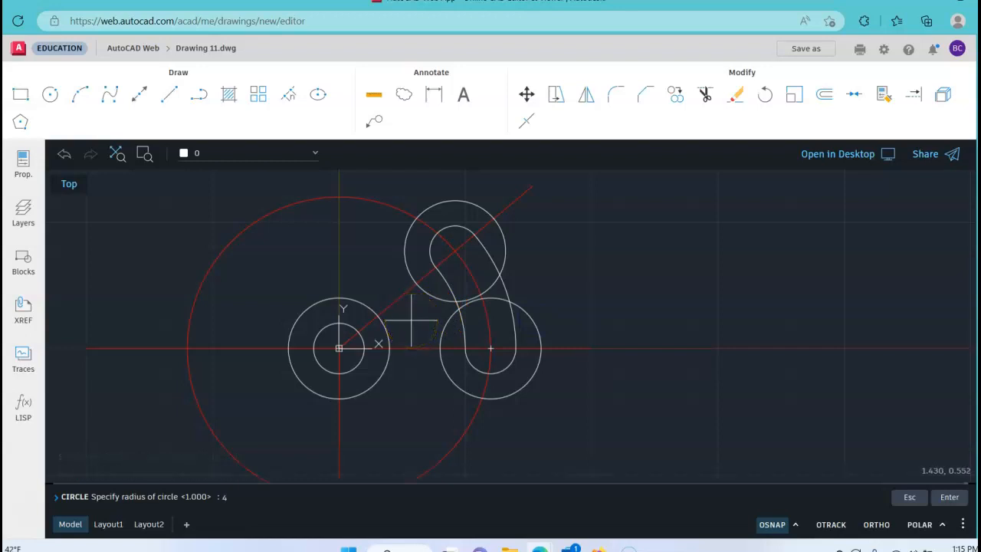
pyautogui.write('4')
pyautogui.press('Return')
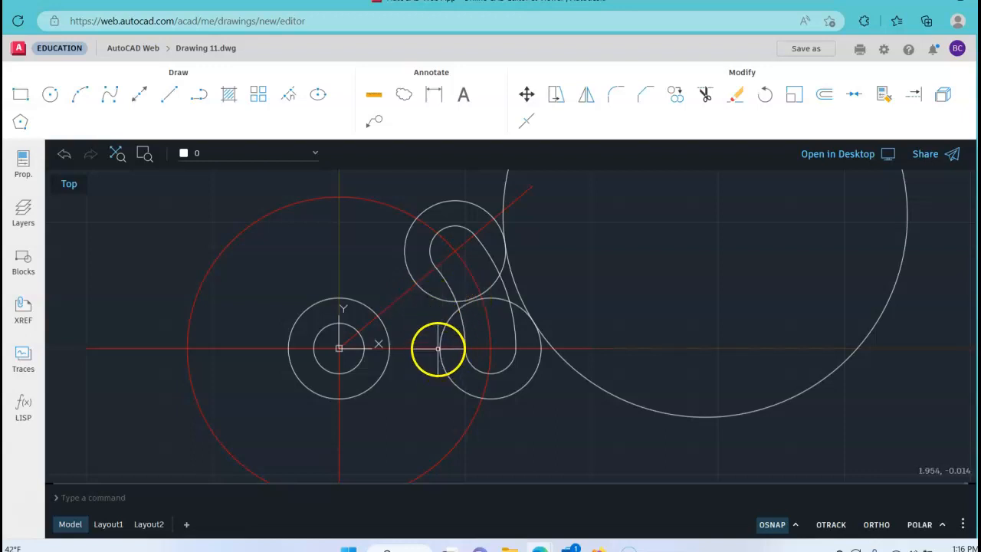
pyautogui.click(427, 307)
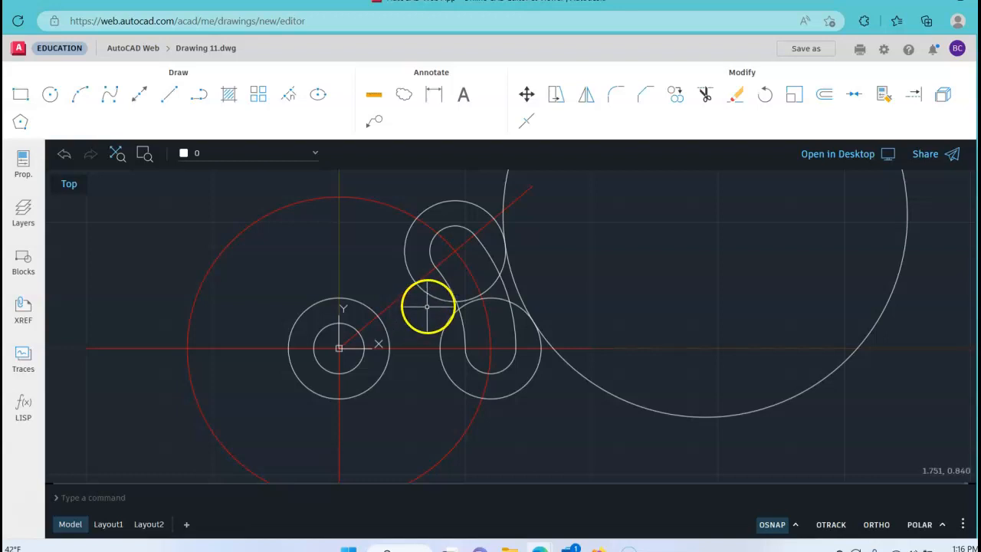